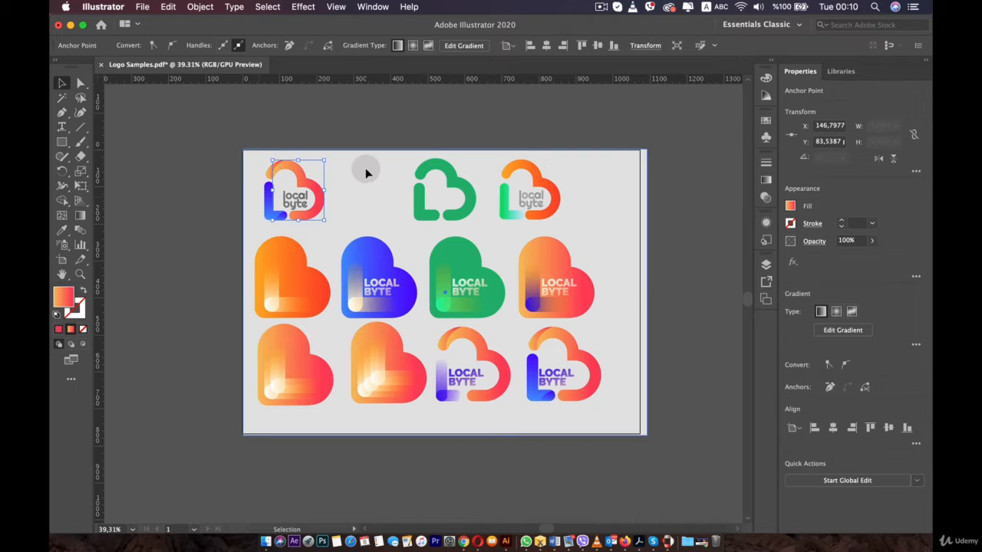
# - Drag the background rectangle slightly while trying to select a logo, and undo the move
pyautogui.click(366, 169)
pyautogui.click(306, 192)
pyautogui.click(358, 198)
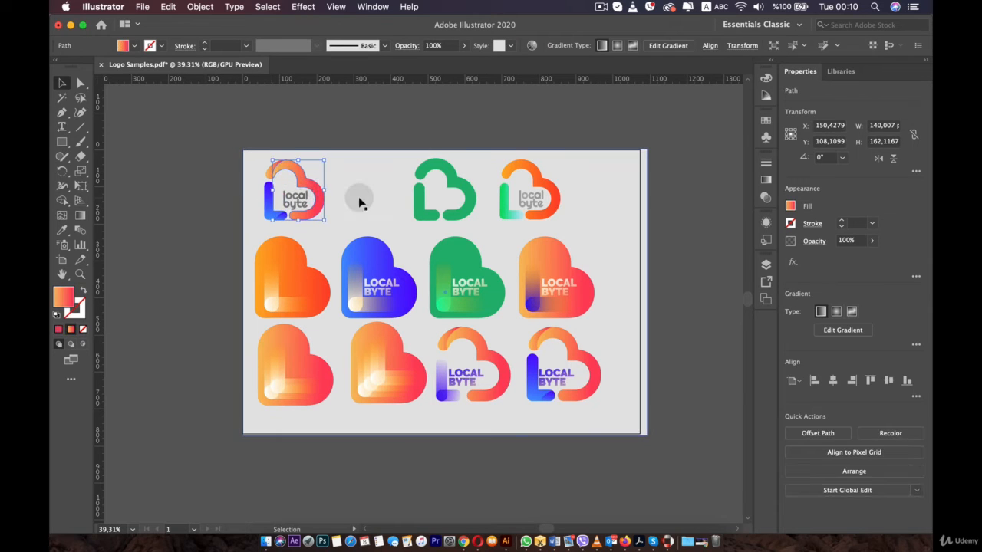
pyautogui.click(388, 169)
pyautogui.moveTo(392, 185)
pyautogui.mouseDown()
pyautogui.moveTo(377, 225)
pyautogui.moveTo(379, 149)
pyautogui.moveTo(383, 177)
pyautogui.mouseUp()
pyautogui.press('super')
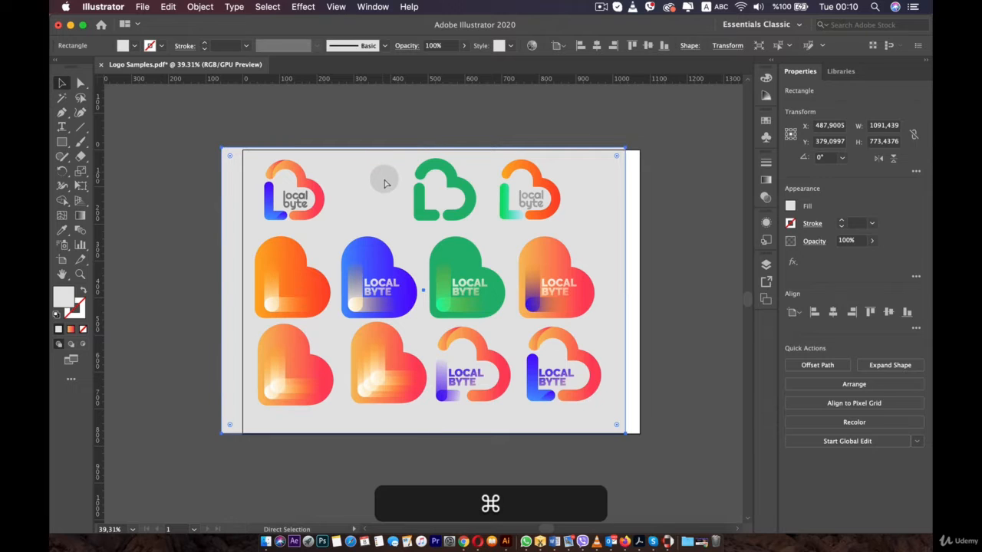
pyautogui.press('super+z')
pyautogui.press('super+z')
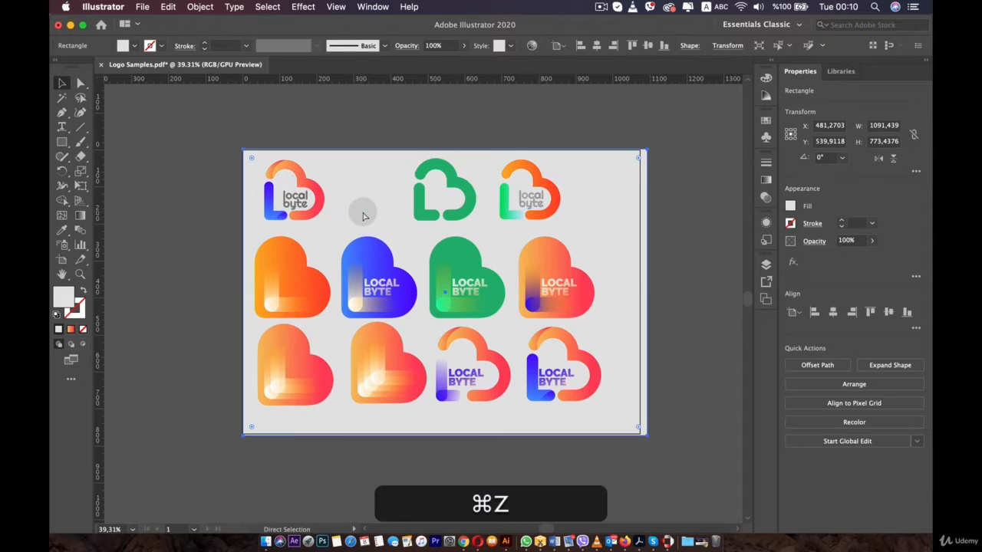
# - Lock the selected background rectangle, then unlock all objects again
pyautogui.click(198, 7)
pyautogui.moveTo(226, 88)
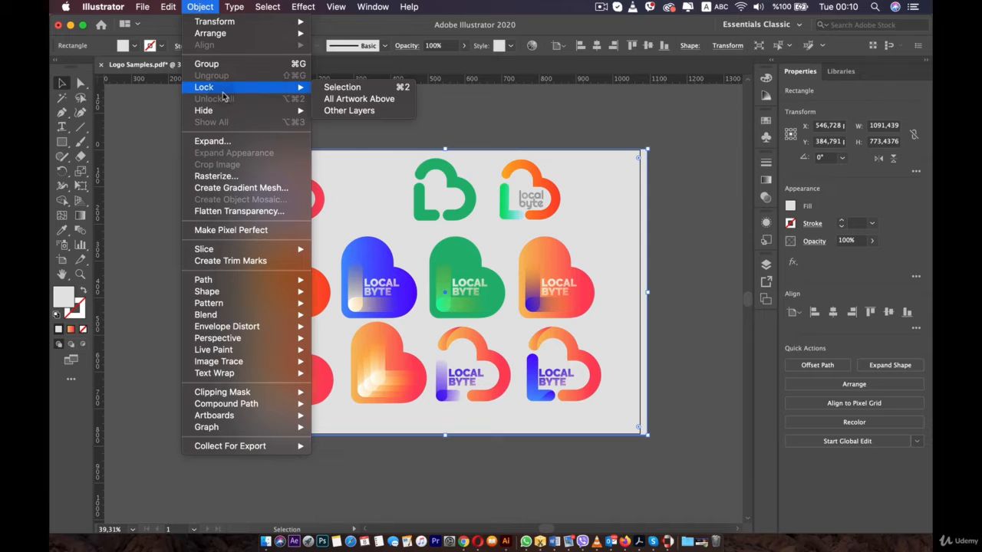
pyautogui.click(378, 89)
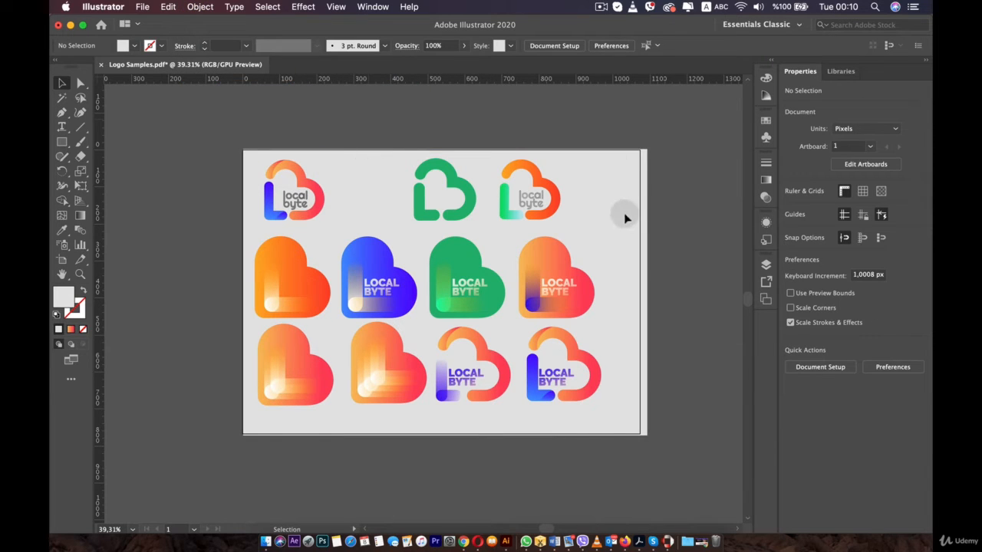
pyautogui.click(199, 6)
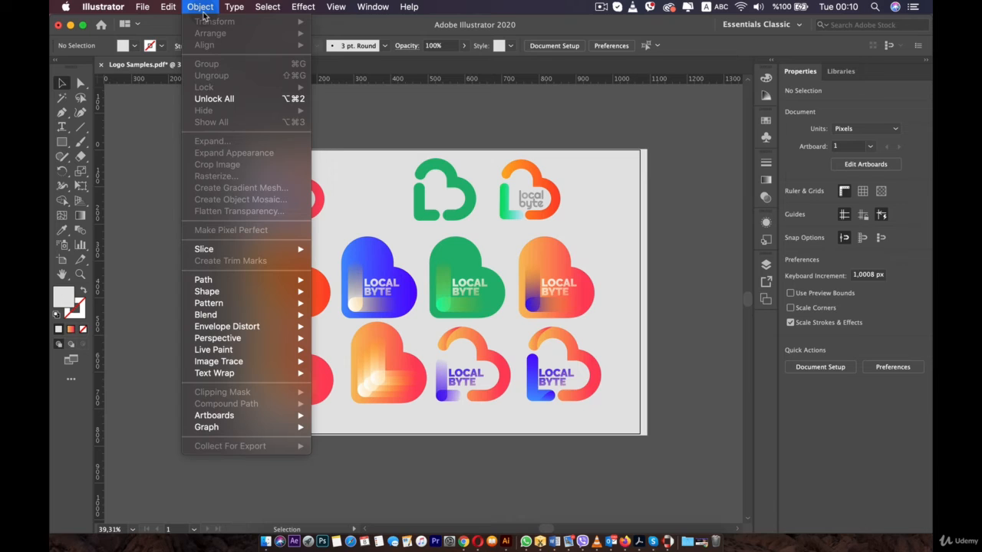
pyautogui.click(251, 102)
# - Select the background rectangle, lock it with the shortcut, and unlock all objects again
pyautogui.click(382, 145)
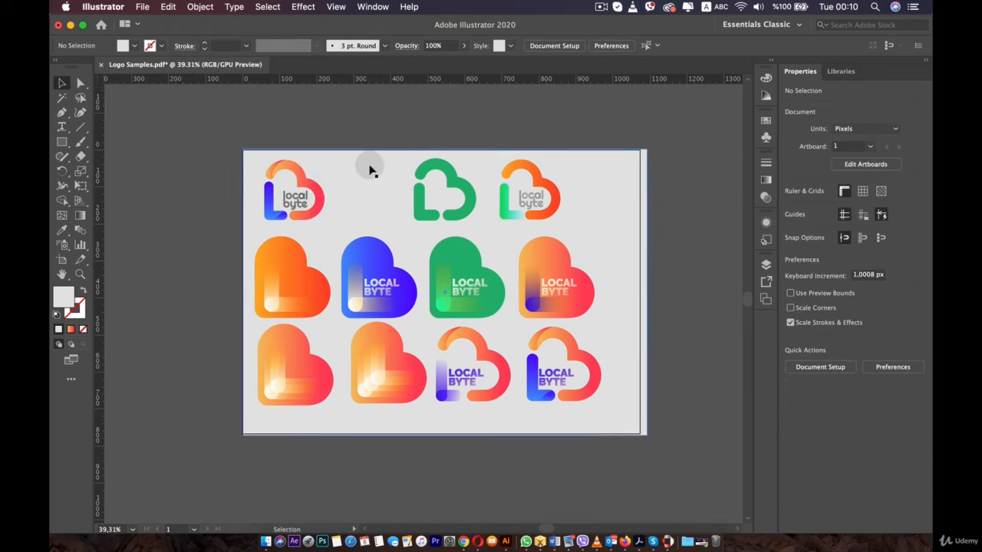
pyautogui.click(374, 157)
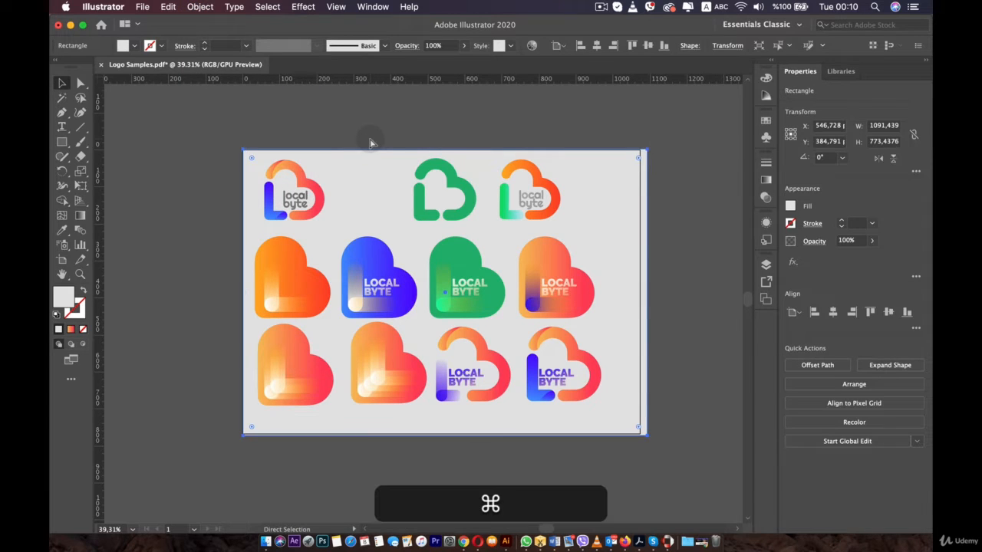
pyautogui.press('super+2')
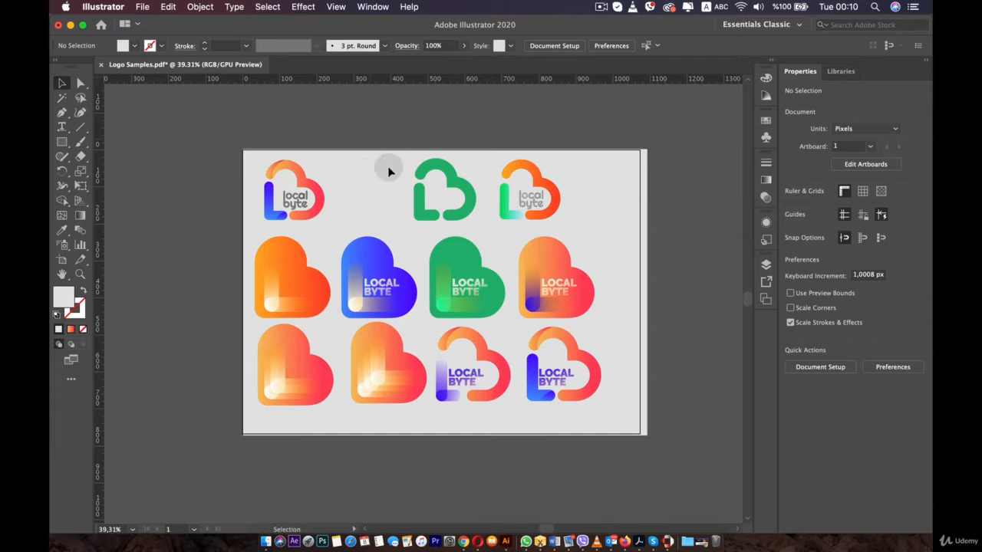
pyautogui.press('alt')
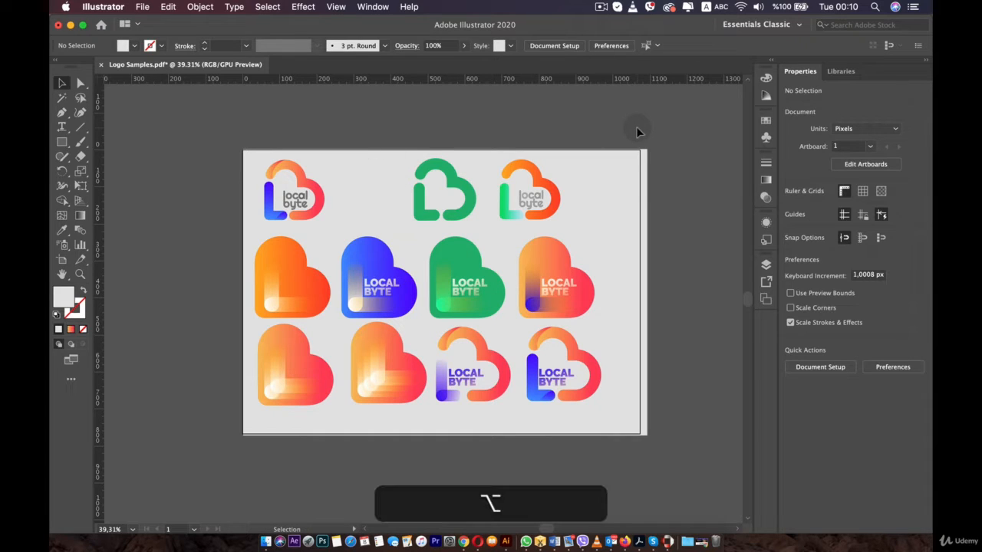
pyautogui.press('alt+super+2')
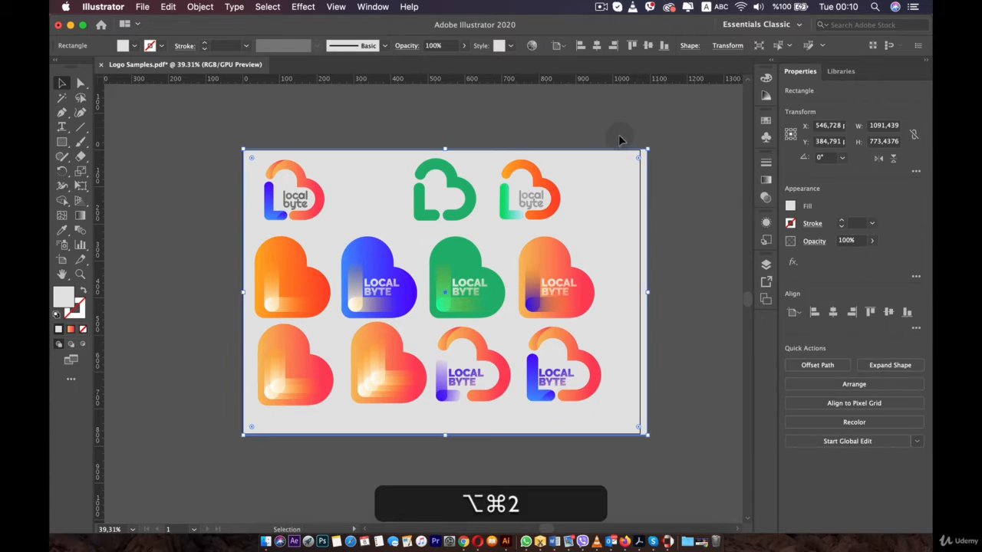
# - Lock the selected background rectangle so it can no longer be moved
pyautogui.click(619, 136)
pyautogui.click(619, 168)
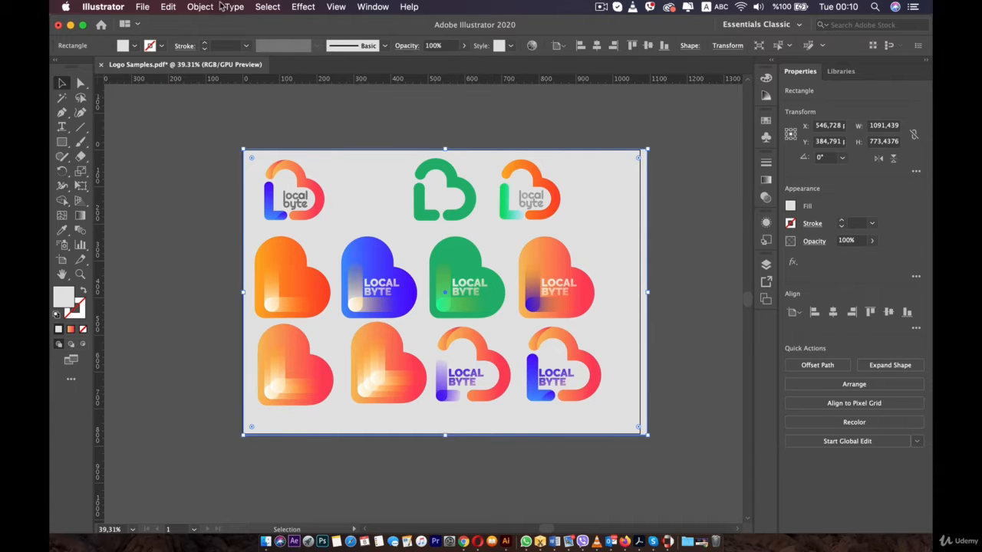
pyautogui.click(201, 7)
pyautogui.moveTo(224, 87)
pyautogui.click(357, 88)
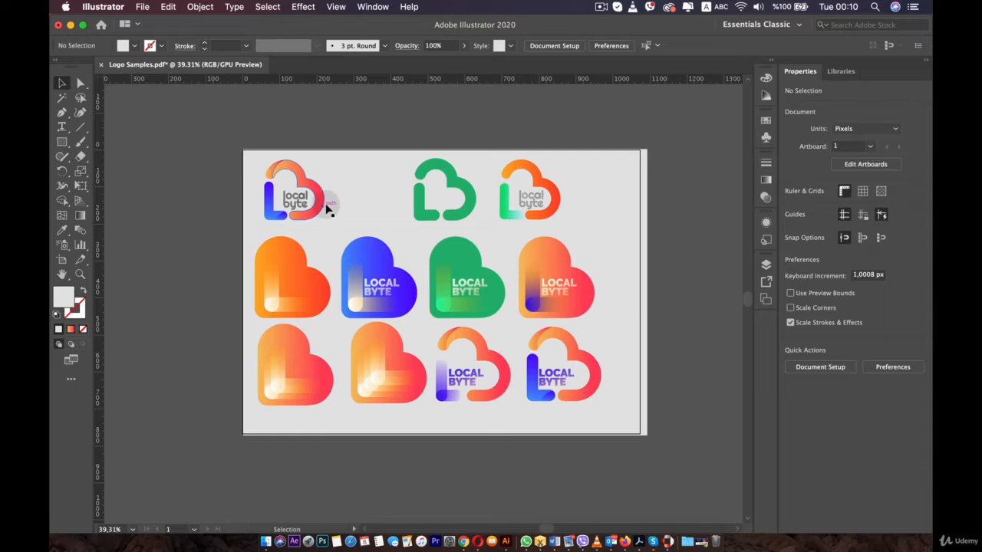
# - Rearrange the top row, centring the outlined green logo and shifting the gradient logo to the artboard's right edge
pyautogui.scroll(1, 371, 266)
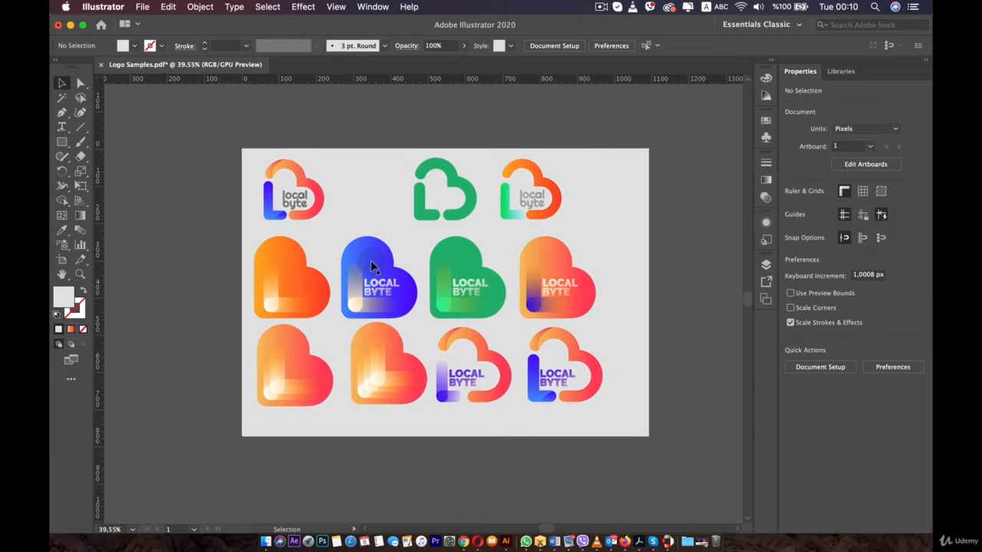
pyautogui.moveTo(451, 173); pyautogui.dragTo(428, 191)
pyautogui.click(435, 179)
pyautogui.click(457, 177)
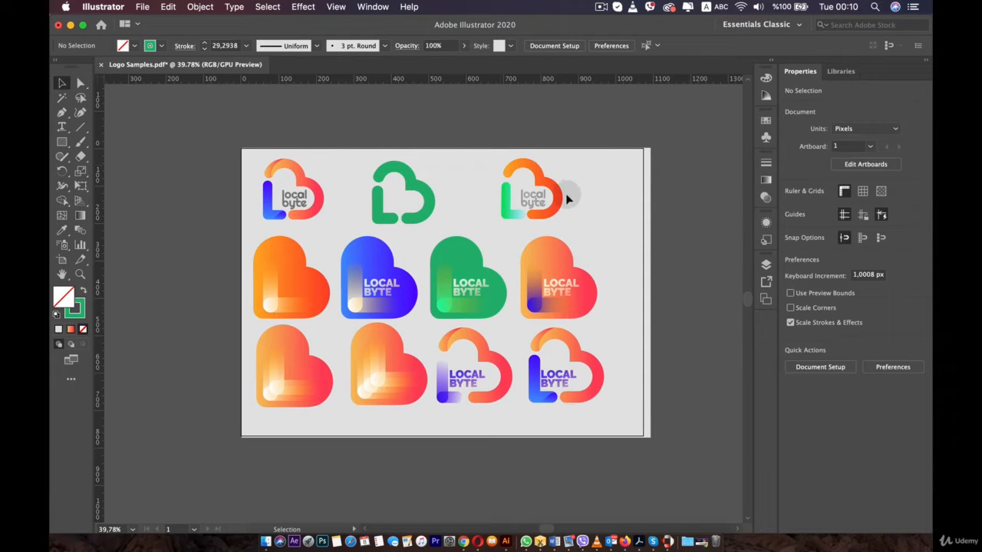
pyautogui.moveTo(486, 179); pyautogui.dragTo(572, 219)
pyautogui.moveTo(537, 188); pyautogui.dragTo(617, 180)
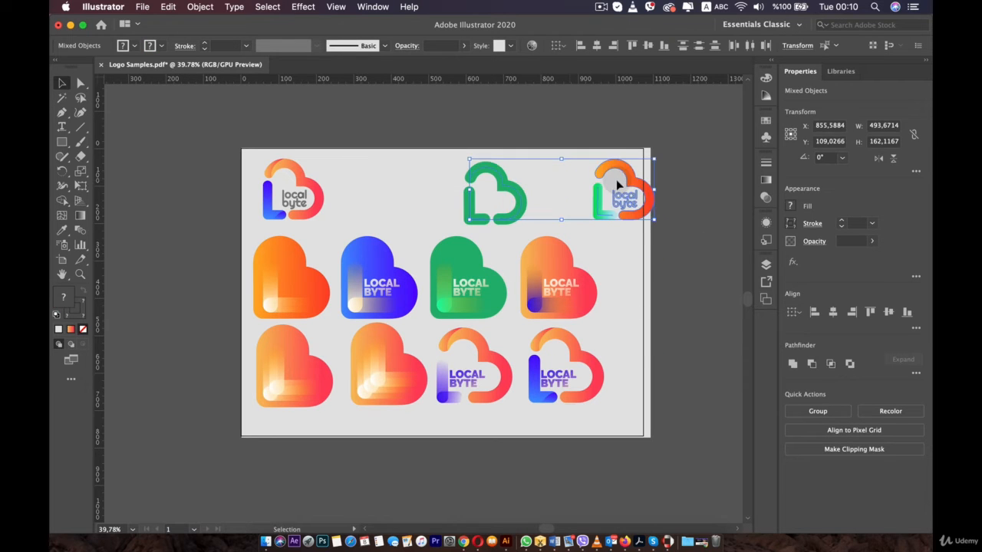
pyautogui.keyDown('shift'); pyautogui.click(494, 176); pyautogui.keyUp('shift')
pyautogui.moveTo(510, 179); pyautogui.dragTo(462, 166)
# - Drag the green heart's background shape up and right, then undo the move
pyautogui.click(542, 207)
pyautogui.click(482, 254)
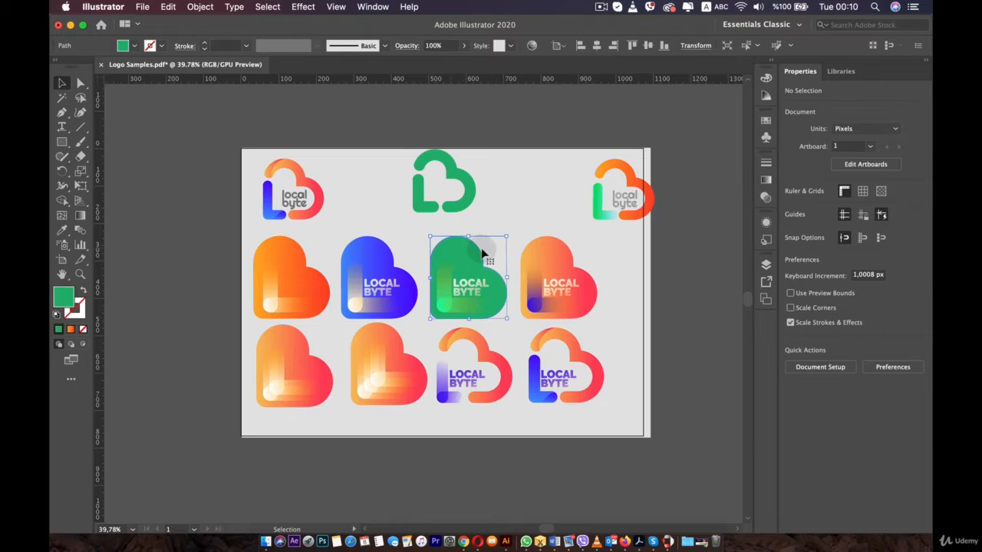
pyautogui.moveTo(462, 245); pyautogui.dragTo(501, 201)
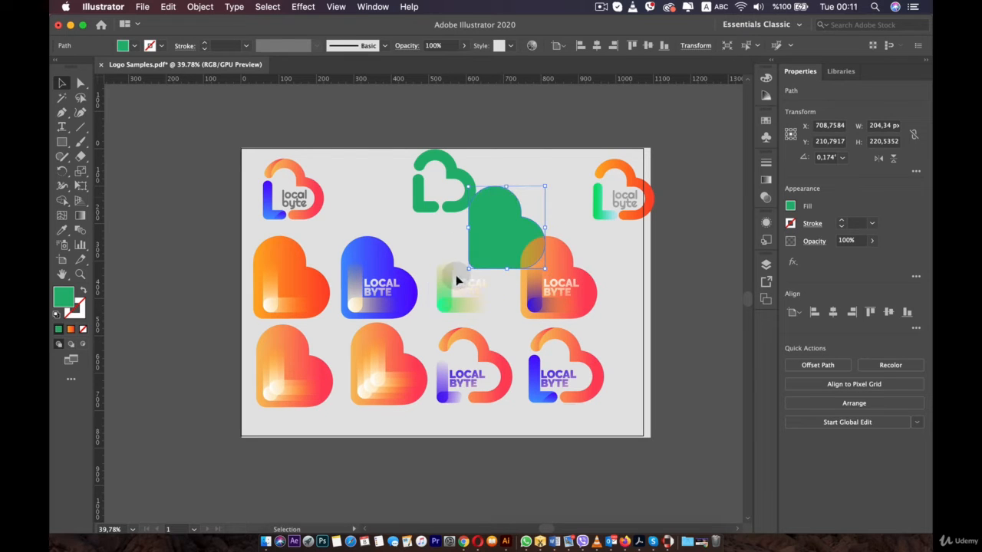
pyautogui.press('super+z')
pyautogui.click(415, 238)
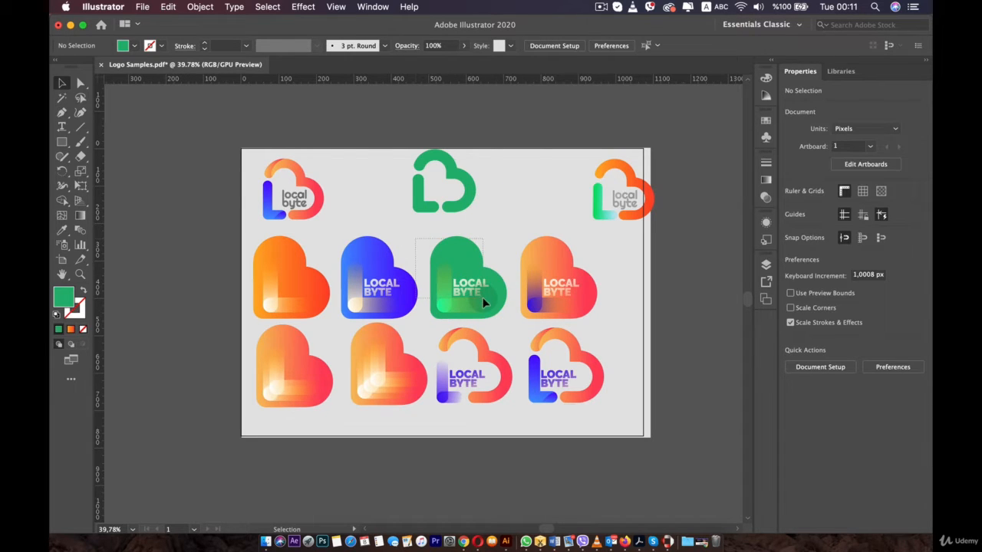
pyautogui.click(484, 301)
# - Select all parts of the green heart logo and nudge it slightly into place
pyautogui.click(424, 233)
pyautogui.moveTo(427, 229); pyautogui.dragTo(473, 286)
pyautogui.moveTo(507, 322); pyautogui.dragTo(508, 322)
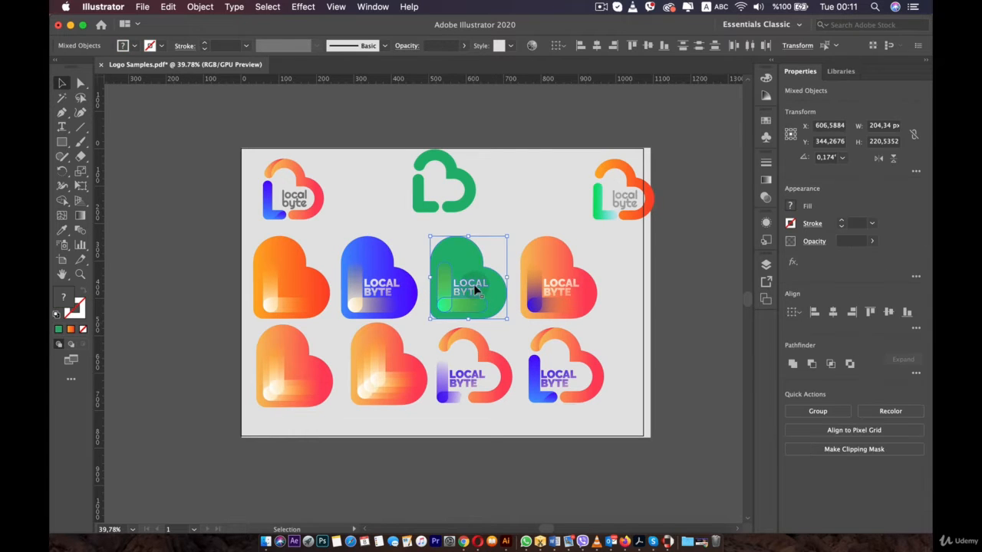
pyautogui.moveTo(473, 283)
pyautogui.mouseDown()
pyautogui.moveTo(541, 191)
pyautogui.moveTo(549, 213)
pyautogui.moveTo(468, 275)
pyautogui.moveTo(474, 292)
pyautogui.mouseUp()
pyautogui.click(409, 239)
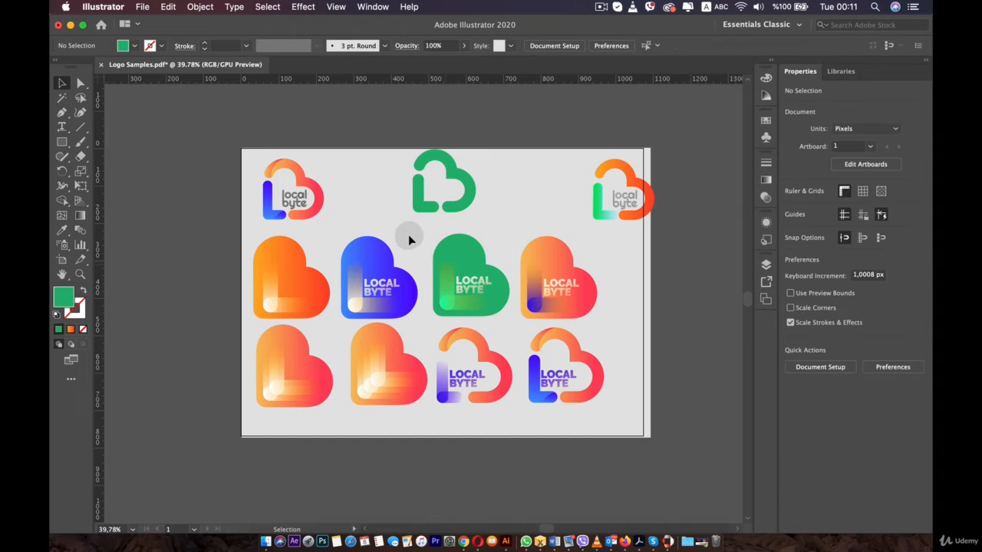
pyautogui.scroll(2, 401, 251)
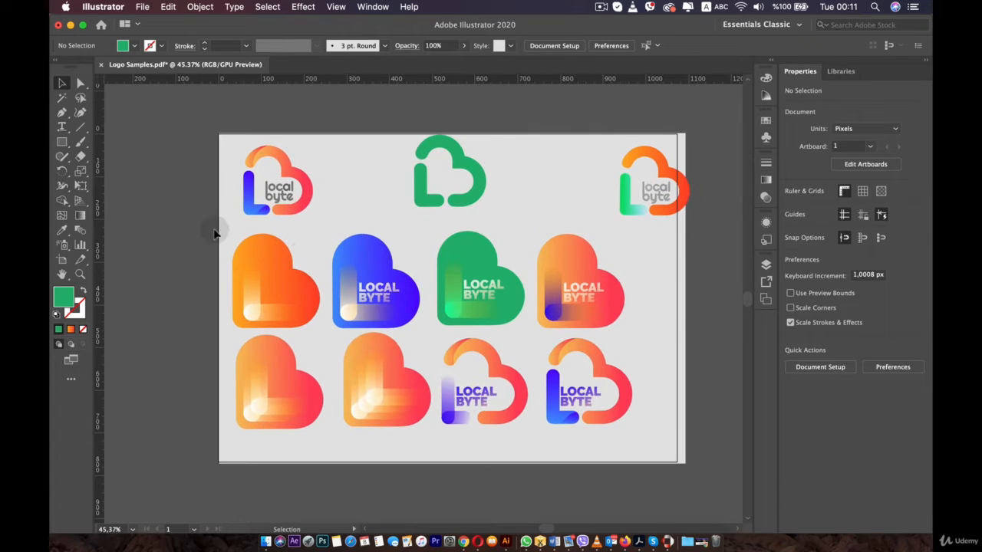
pyautogui.moveTo(699, 471); pyautogui.dragTo(653, 435)
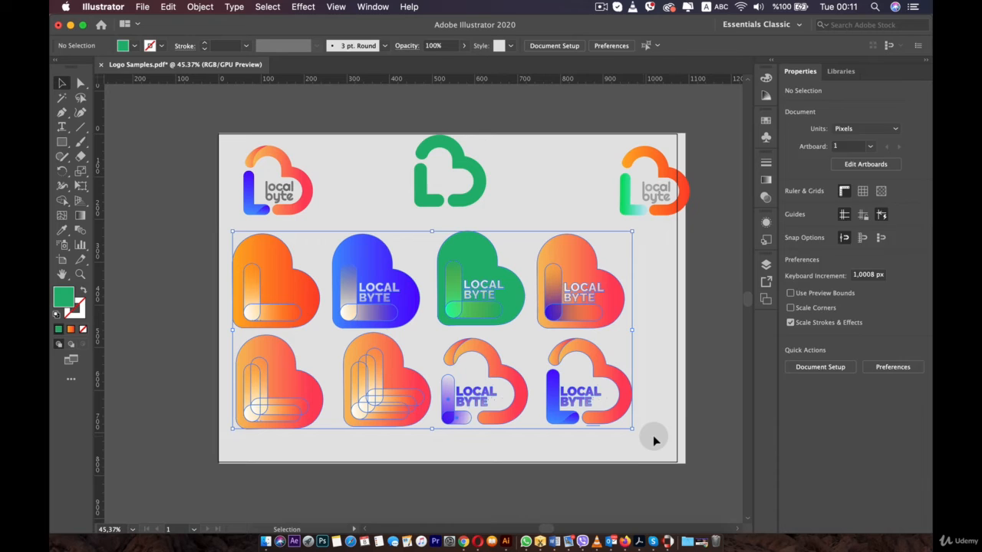
pyautogui.click(663, 372)
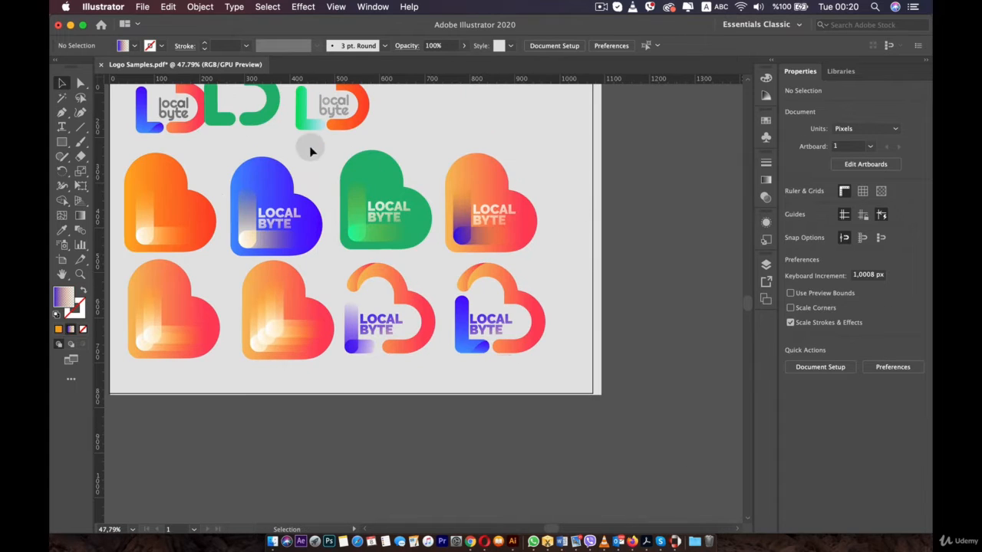
pyautogui.moveTo(426, 198); pyautogui.dragTo(560, 363)
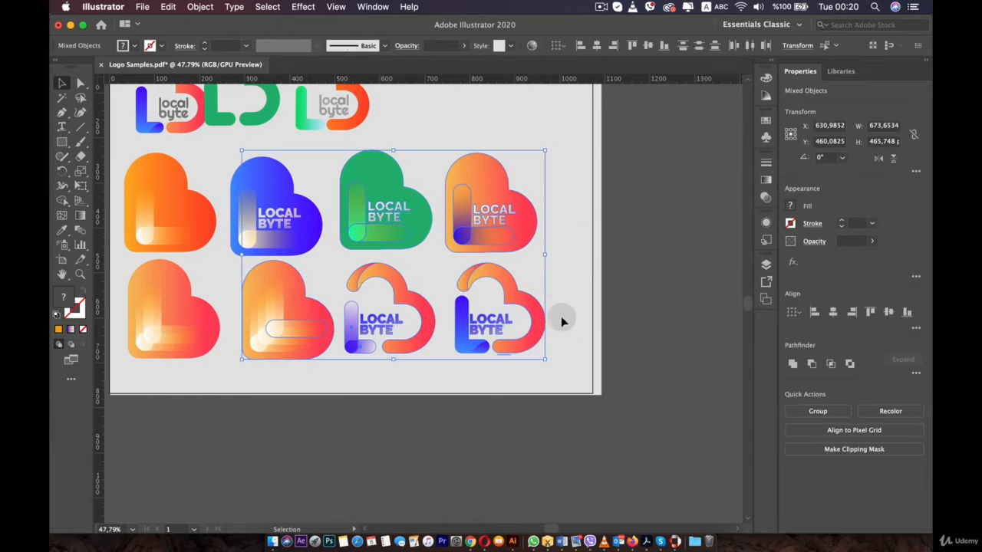
pyautogui.moveTo(513, 231); pyautogui.dragTo(541, 185)
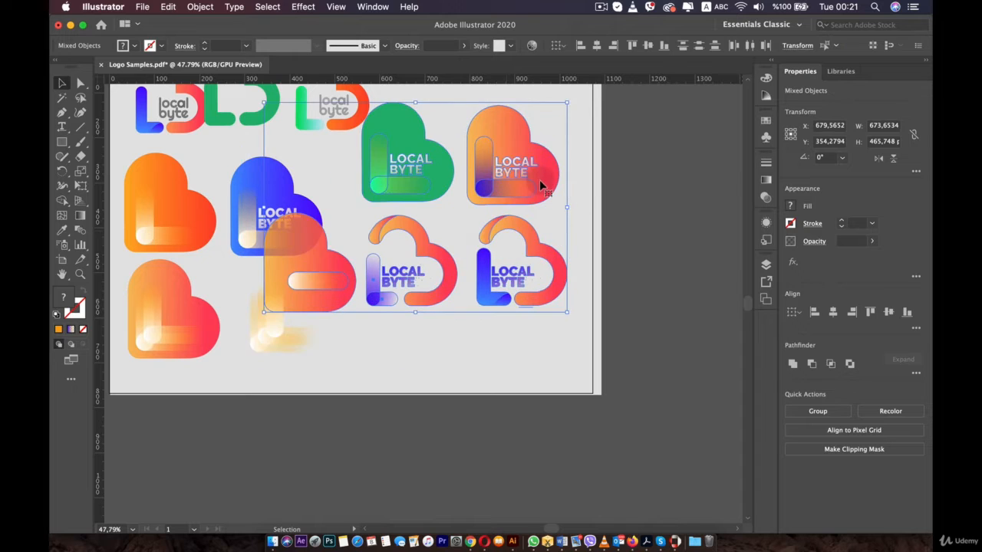
pyautogui.press('super+z')
pyautogui.click(555, 286)
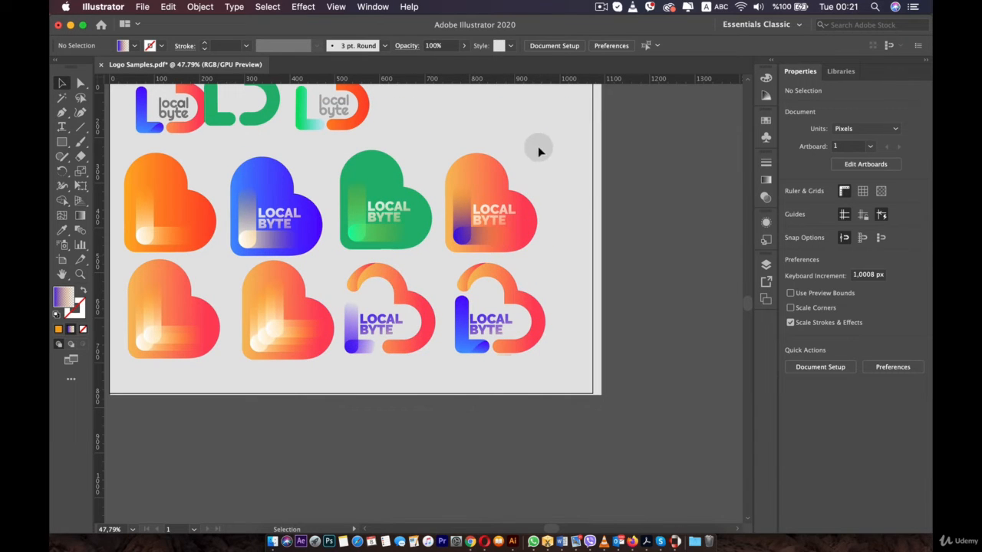
# - Select the four right-hand heart logos and move them up and to the right
pyautogui.moveTo(364, 362); pyautogui.dragTo(325, 366)
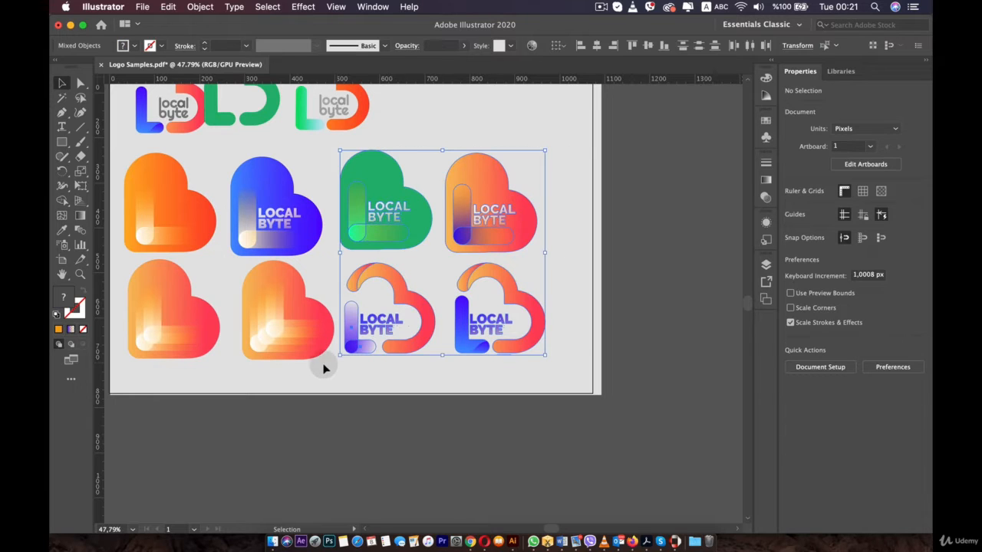
pyautogui.moveTo(491, 184)
pyautogui.mouseDown()
pyautogui.moveTo(534, 155)
pyautogui.moveTo(501, 171)
pyautogui.mouseUp()
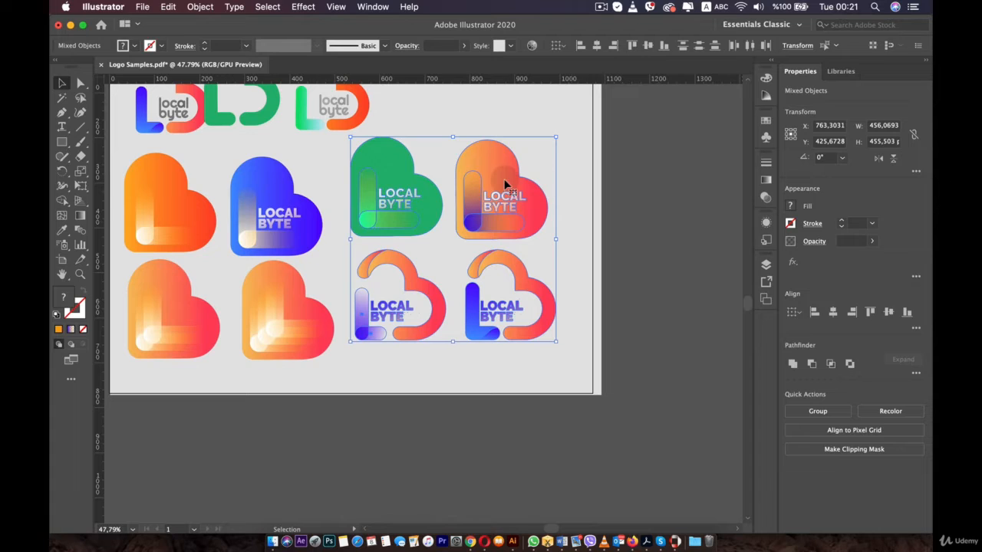
pyautogui.press('shift')
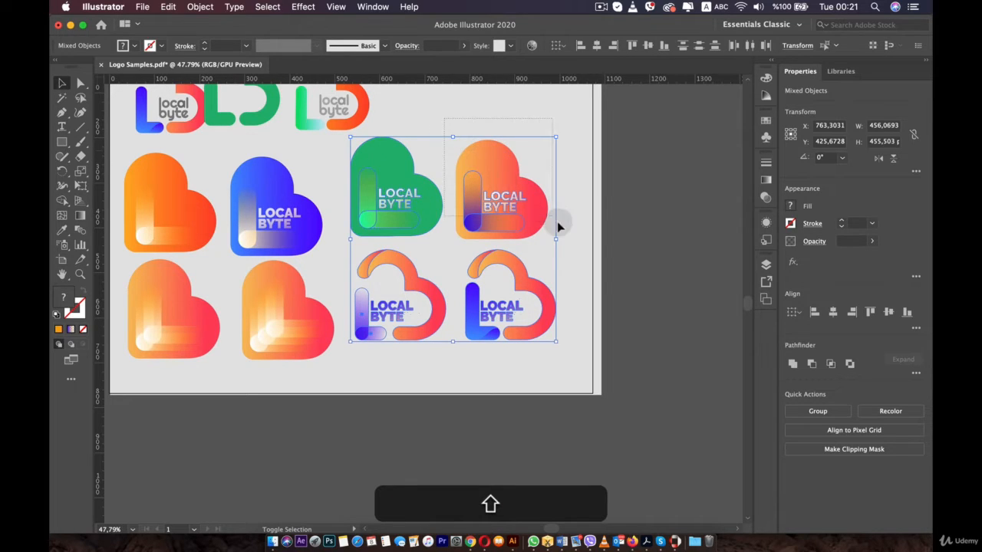
pyautogui.moveTo(568, 237); pyautogui.dragTo(565, 210)
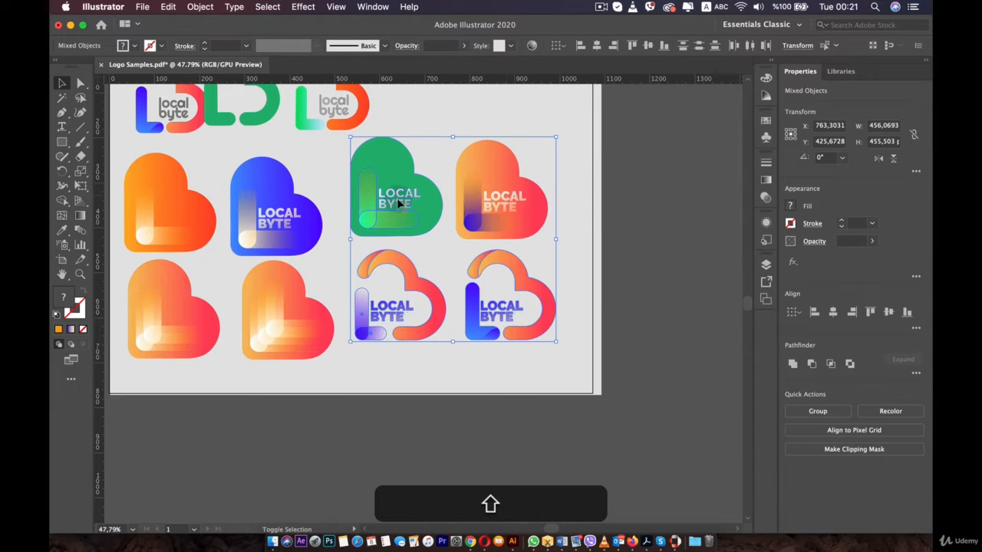
pyautogui.moveTo(385, 222)
pyautogui.mouseDown()
pyautogui.moveTo(357, 254)
pyautogui.moveTo(406, 228)
pyautogui.moveTo(406, 242)
pyautogui.moveTo(398, 222)
pyautogui.mouseUp()
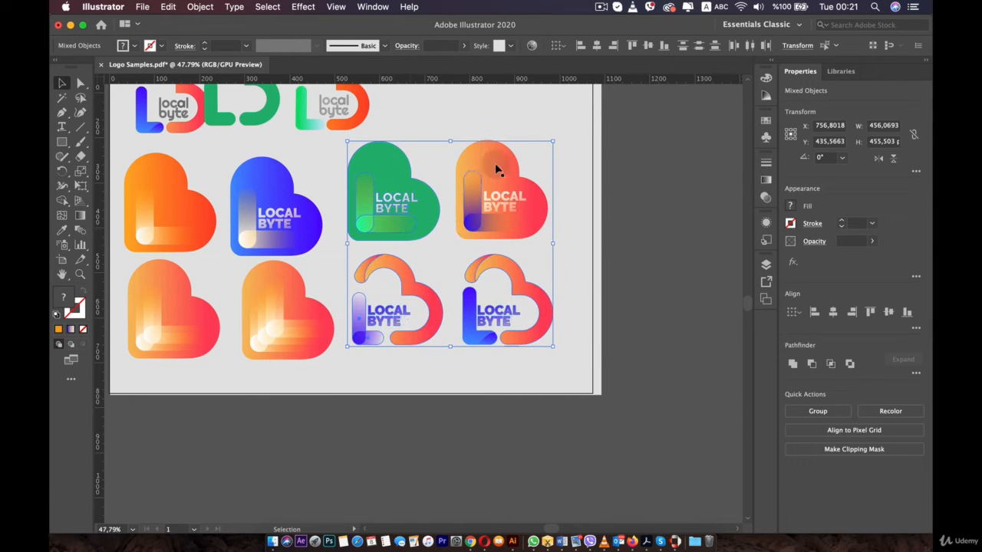
pyautogui.press('shift')
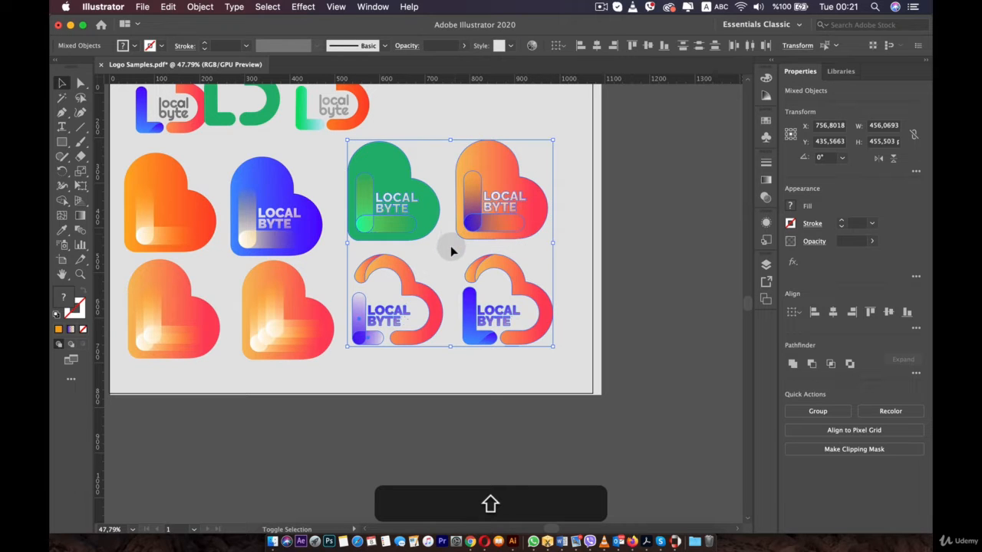
pyautogui.moveTo(491, 174); pyautogui.dragTo(516, 161)
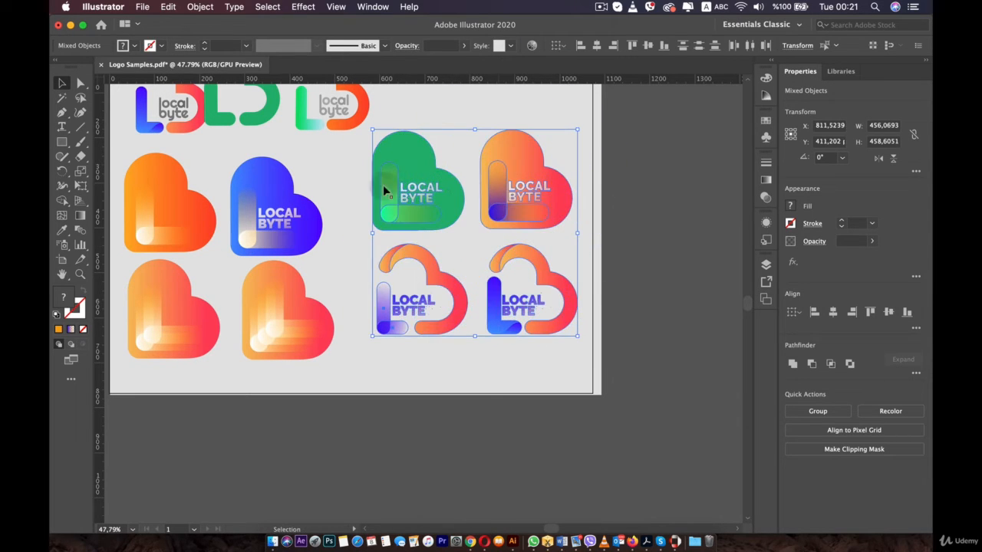
# - Add the left-hand hearts to the selection and drag the whole set to the right, then undo both moves
pyautogui.keyDown('shift'); pyautogui.click(320, 252); pyautogui.keyUp('shift')
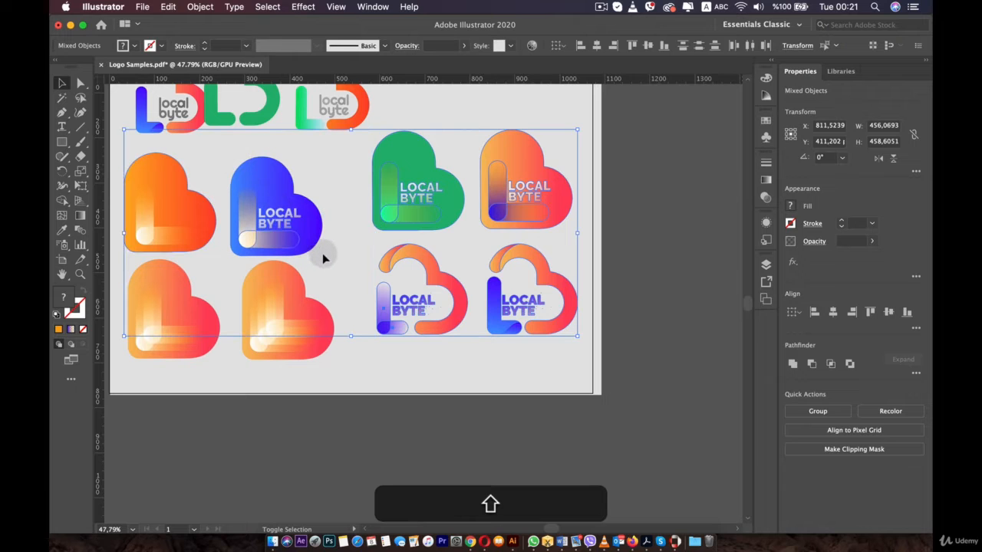
pyautogui.moveTo(262, 226); pyautogui.dragTo(345, 222)
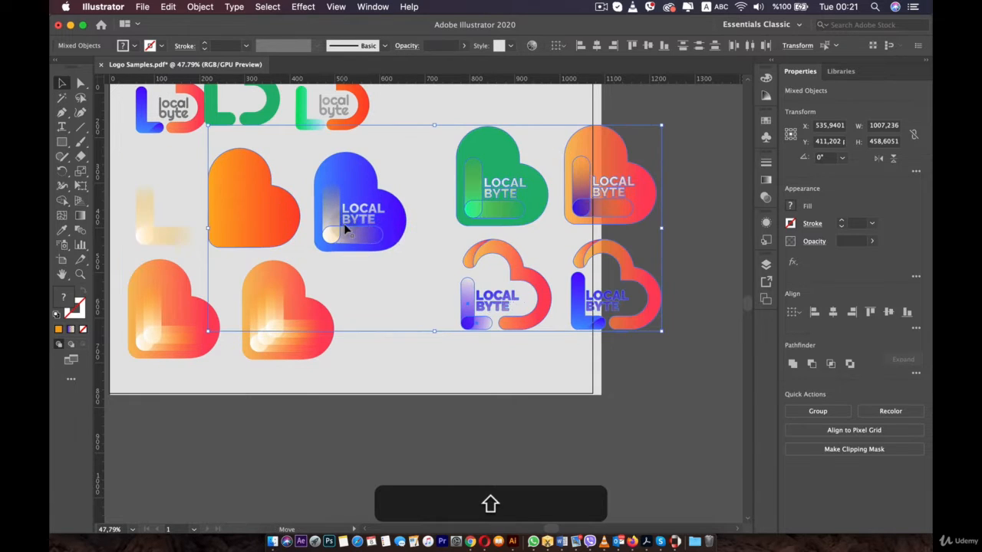
pyautogui.moveTo(156, 288); pyautogui.dragTo(279, 343)
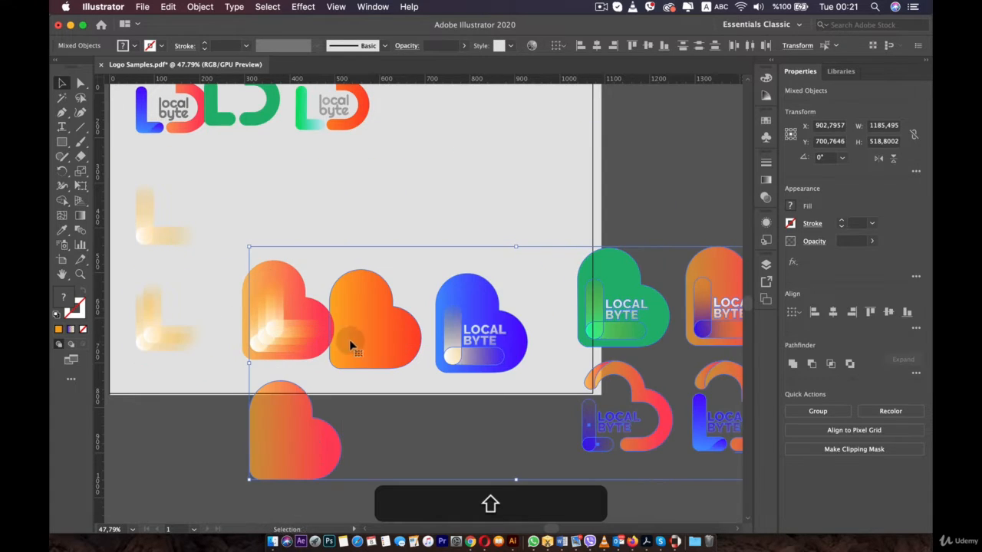
pyautogui.press('super+z')
pyautogui.press('super+z')
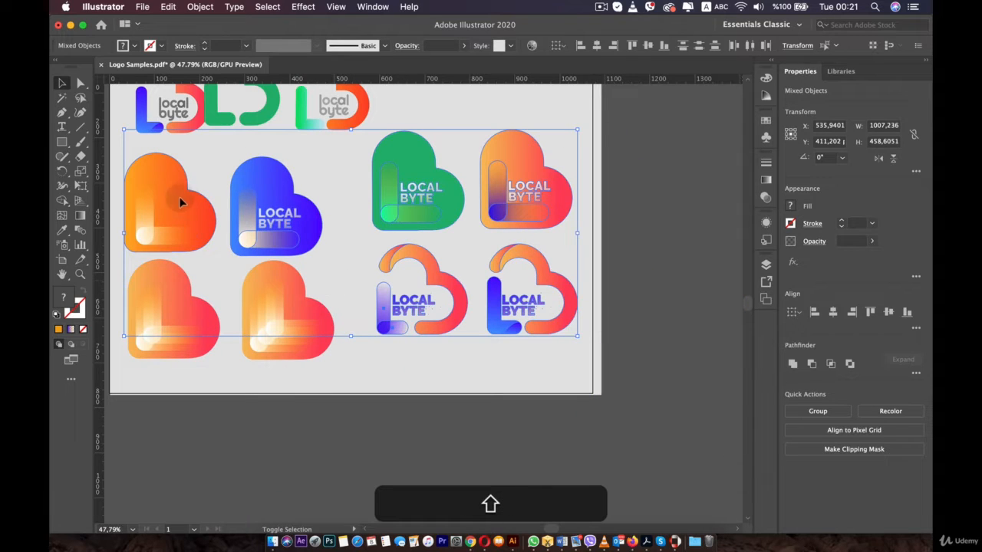
# - Add the lower left hearts to the selection, shift the set slightly, then undo back several steps
pyautogui.keyDown('shift'); pyautogui.click(155, 216); pyautogui.keyUp('shift')
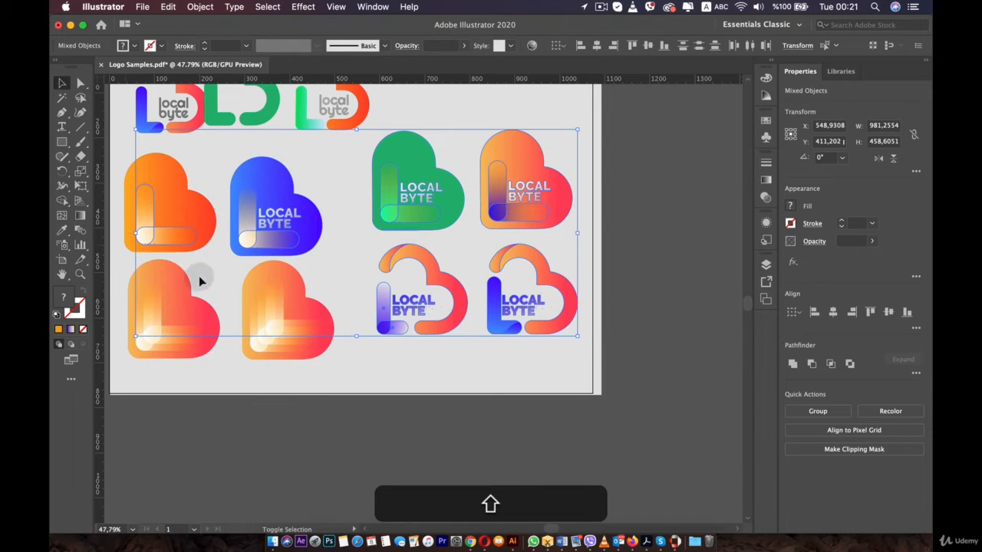
pyautogui.keyDown('shift'); pyautogui.click(199, 282); pyautogui.keyUp('shift')
pyautogui.keyDown('shift'); pyautogui.click(268, 335); pyautogui.keyUp('shift')
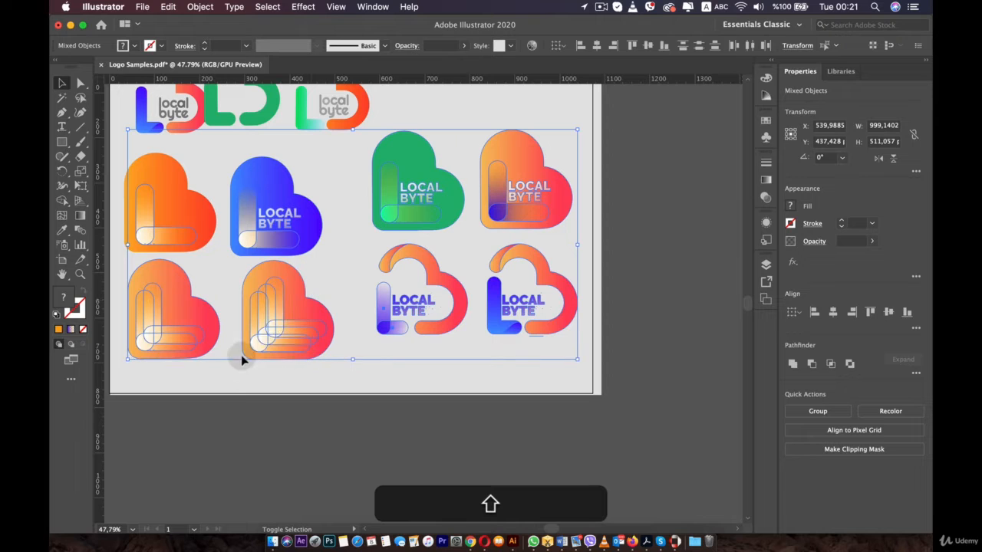
pyautogui.moveTo(279, 330); pyautogui.dragTo(250, 332)
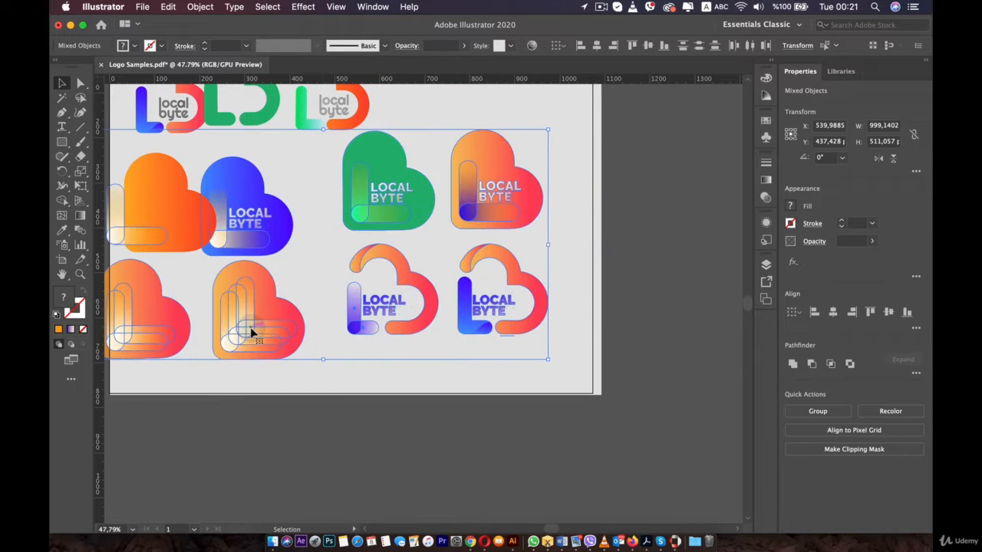
pyautogui.press('super+z')
pyautogui.moveTo(391, 212); pyautogui.dragTo(388, 213)
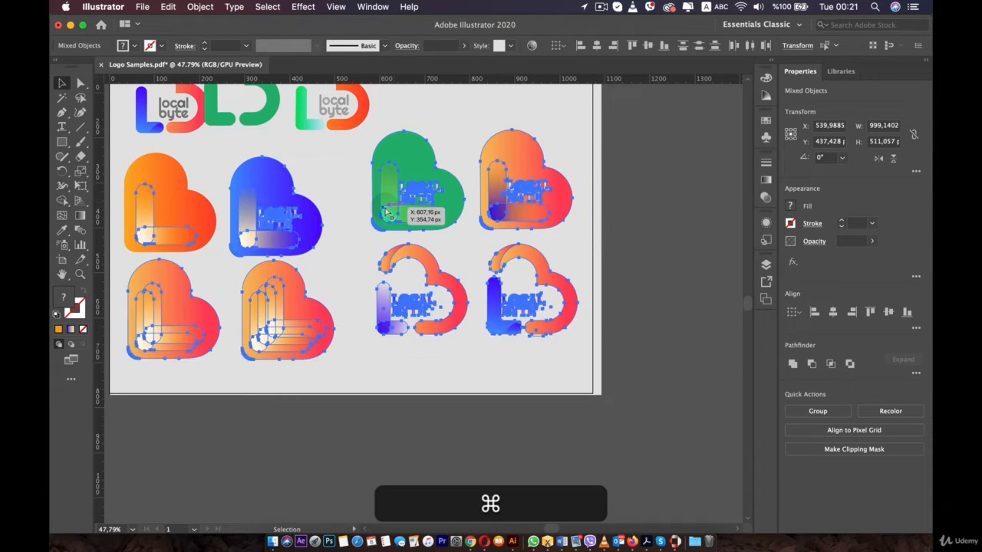
pyautogui.press('super+z')
pyautogui.press('super+z')
pyautogui.press('super+z')
pyautogui.press('super+z')
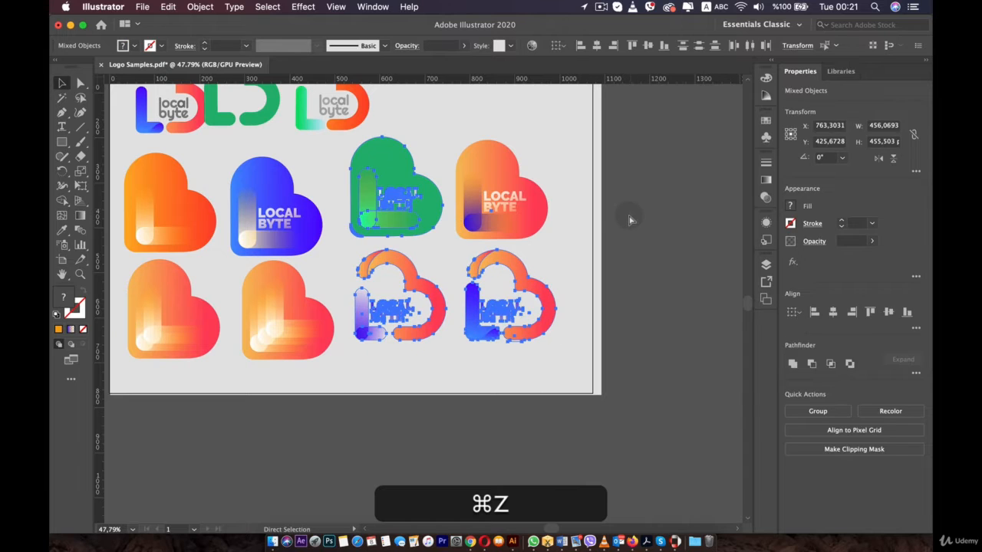
pyautogui.click(543, 154)
pyautogui.moveTo(443, 131); pyautogui.dragTo(501, 208)
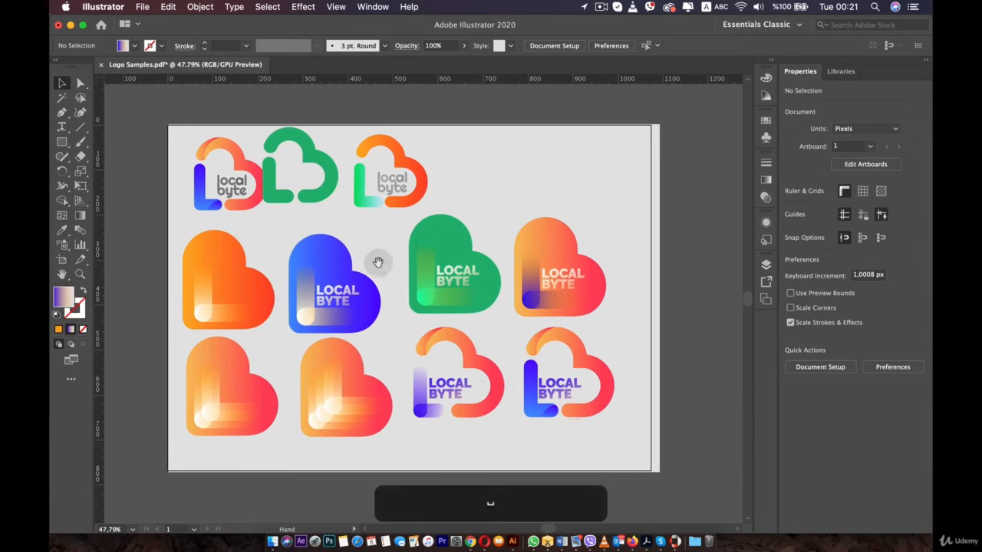
pyautogui.click(226, 247)
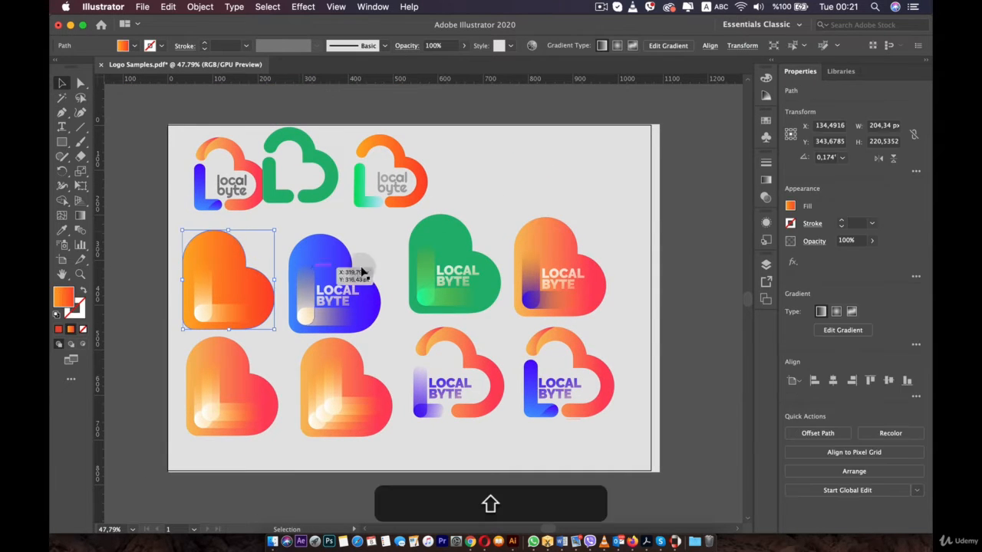
pyautogui.keyDown('shift'); pyautogui.click(382, 405); pyautogui.keyUp('shift')
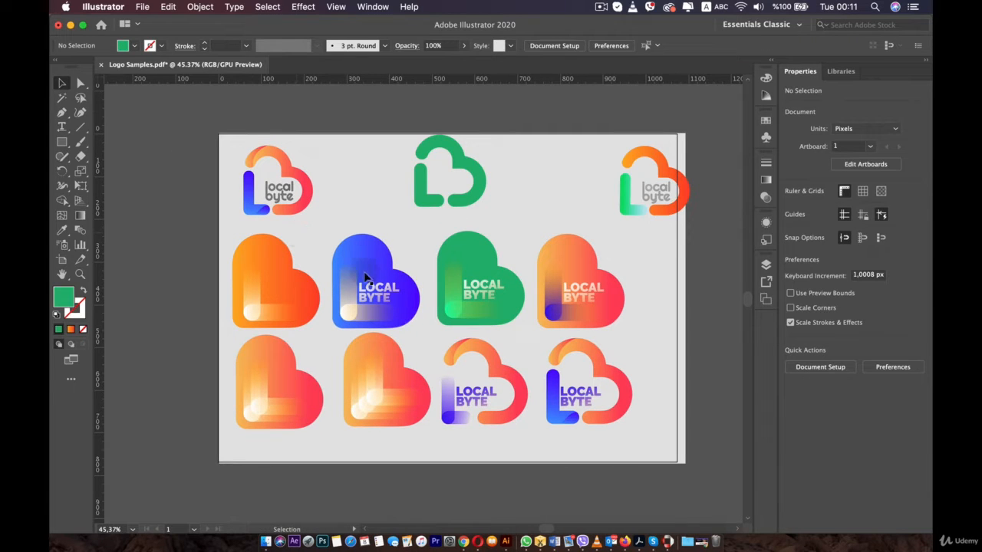
# - Select every shape with the same appearance as the bottom-left heart and drag them, then undo the move
pyautogui.click(306, 383)
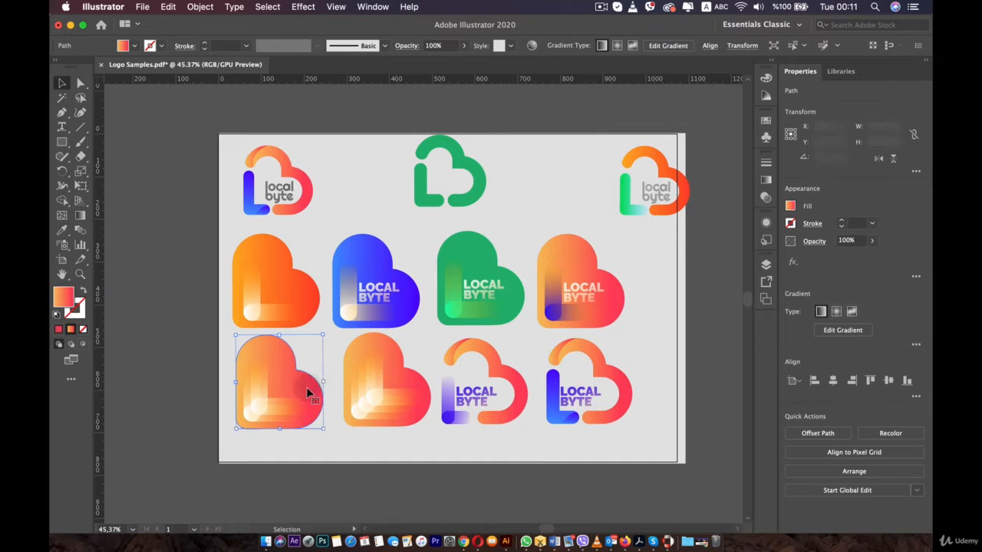
pyautogui.click(287, 380)
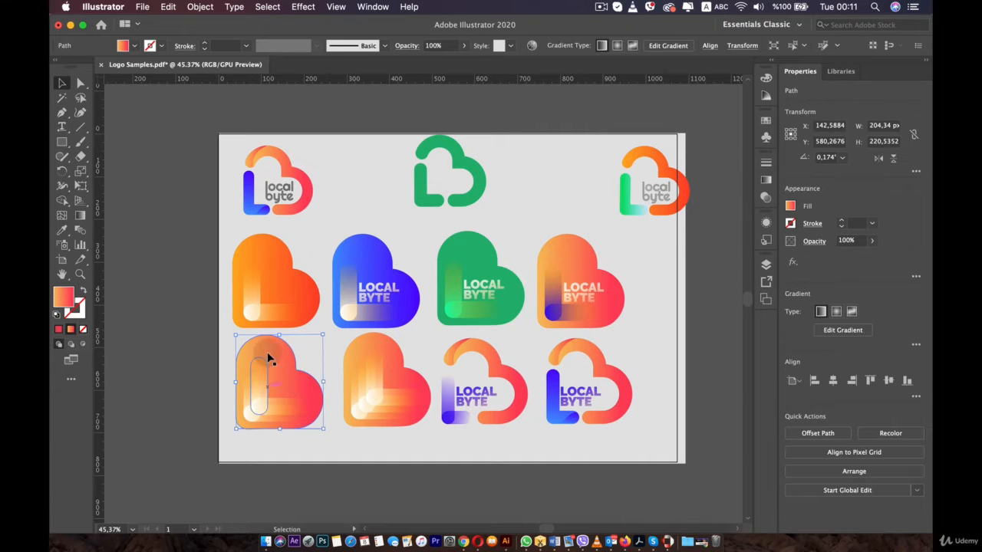
pyautogui.click(267, 7)
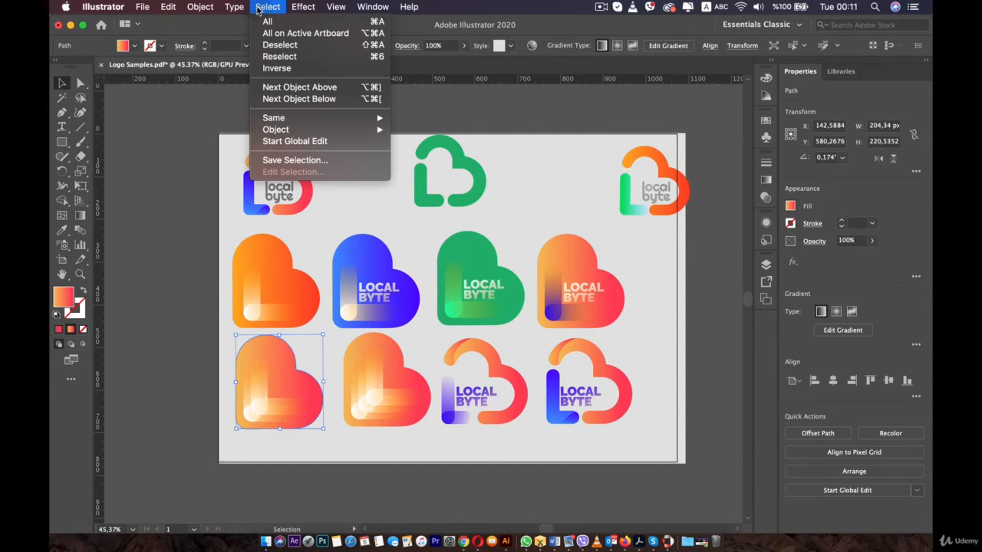
pyautogui.moveTo(347, 120)
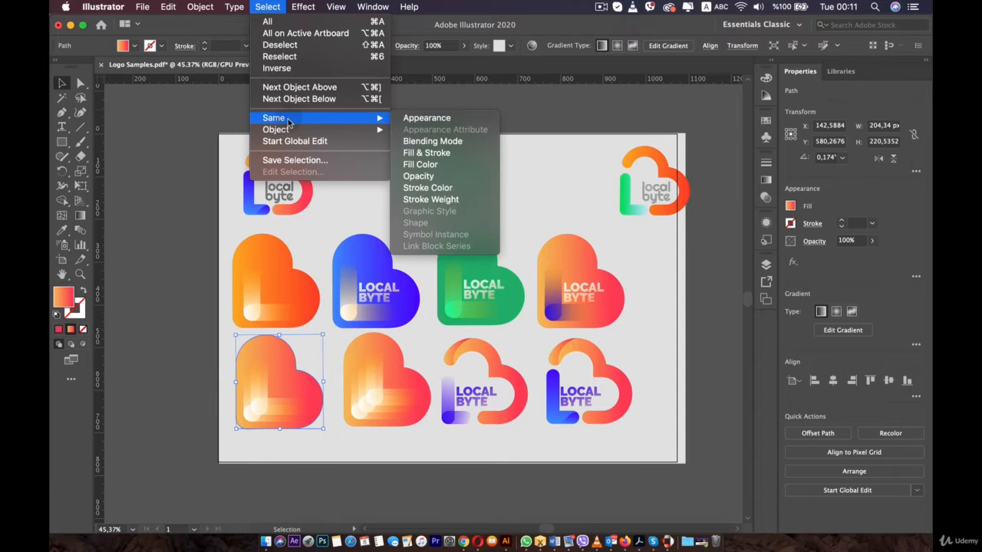
pyautogui.click(434, 123)
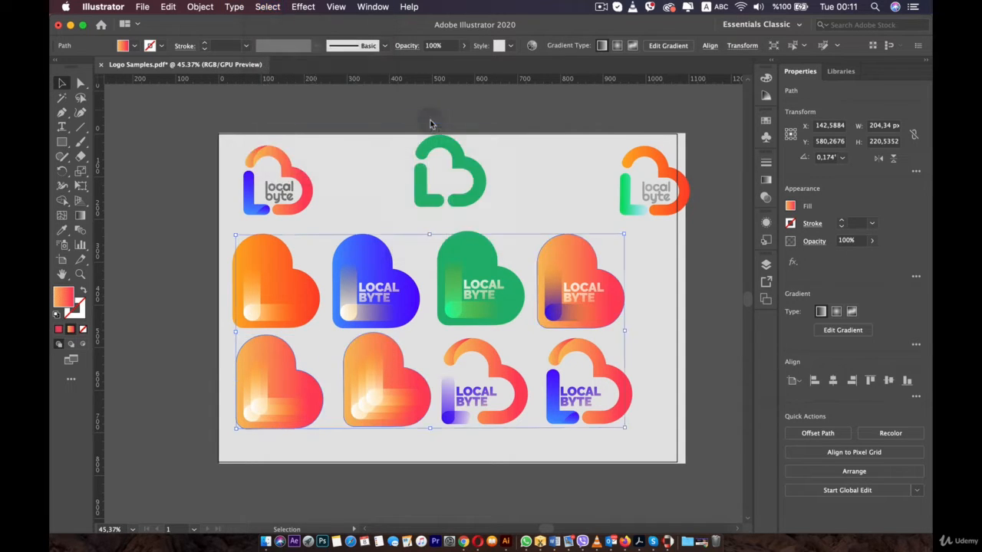
pyautogui.moveTo(393, 359); pyautogui.dragTo(251, 231)
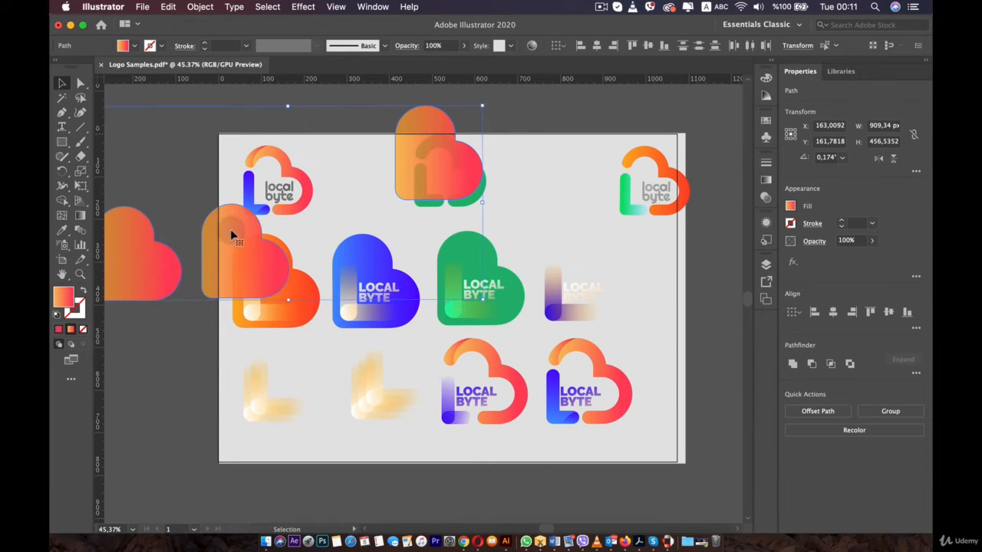
pyautogui.press('super+z')
pyautogui.click(302, 449)
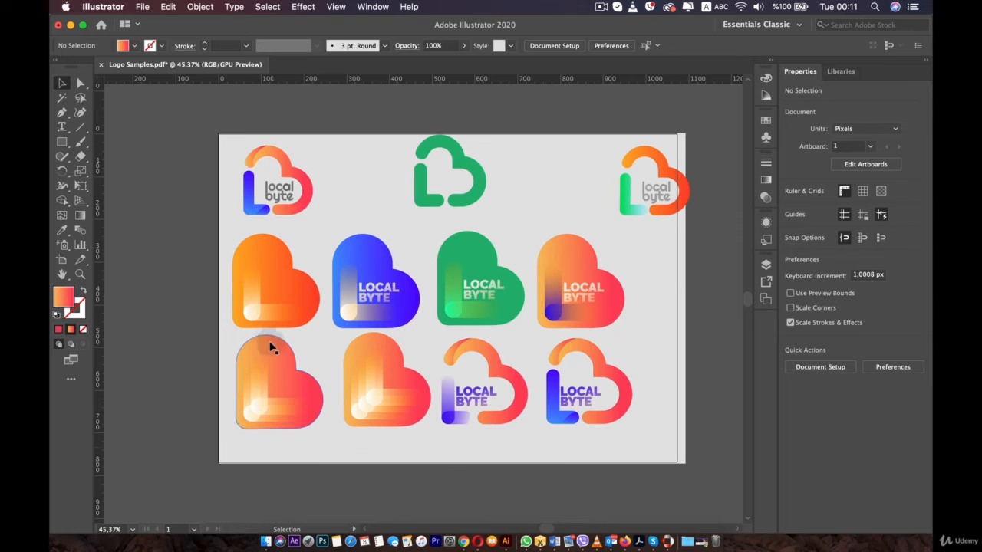
# - Select all L strips matching the bottom-left logo's strip and drag them together, then undo the move
pyautogui.click(265, 379)
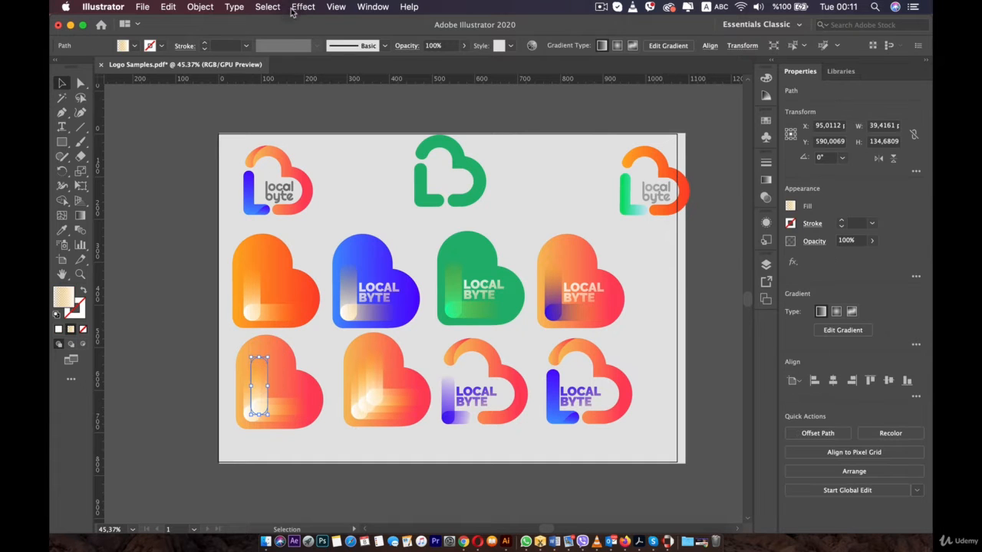
pyautogui.click(292, 10)
pyautogui.moveTo(263, 9)
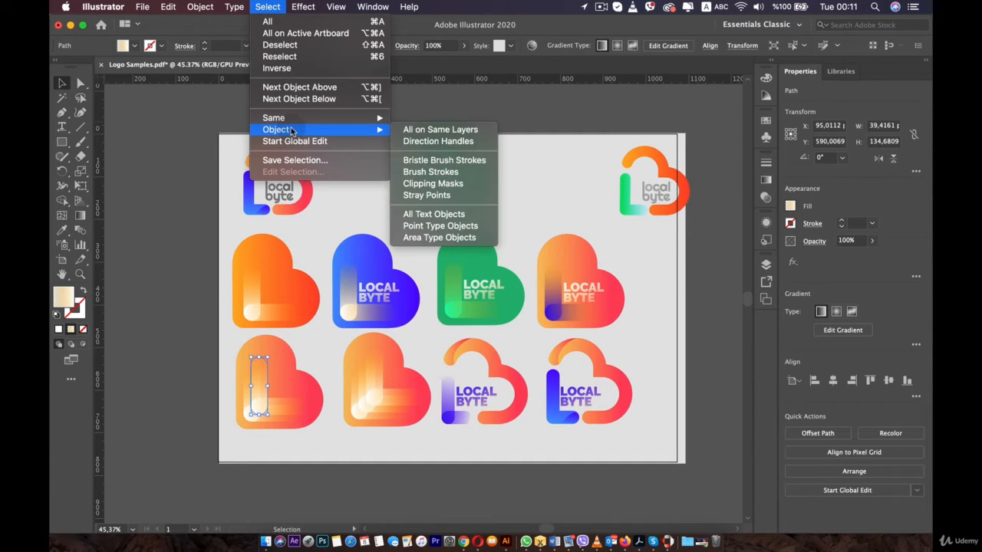
pyautogui.moveTo(291, 120)
pyautogui.click(431, 117)
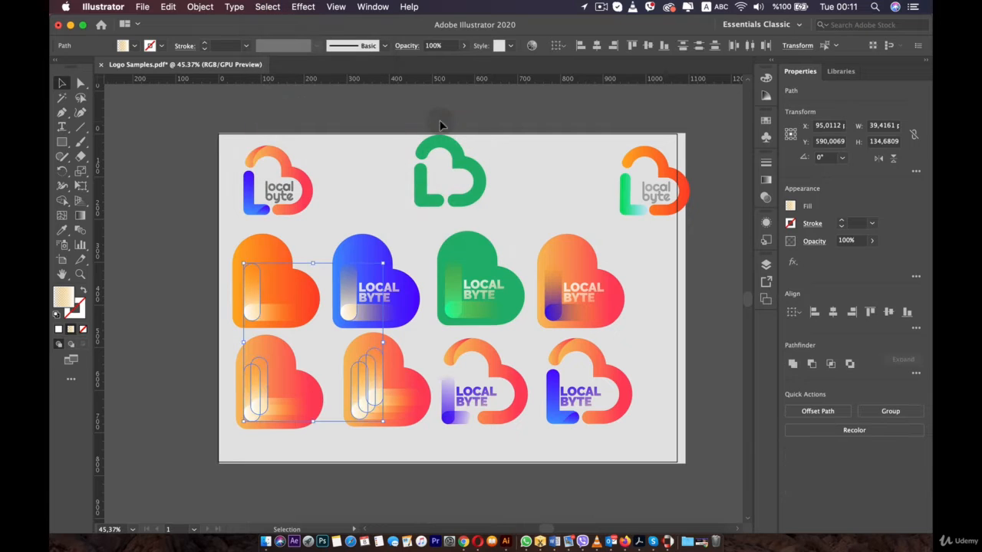
pyautogui.moveTo(373, 376); pyautogui.dragTo(285, 340)
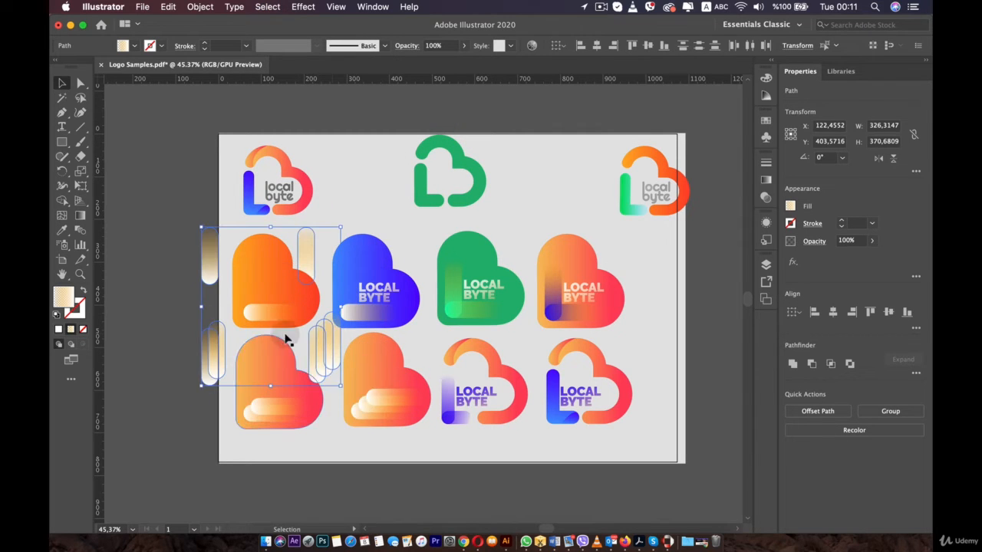
pyautogui.press('super+z')
pyautogui.click(416, 451)
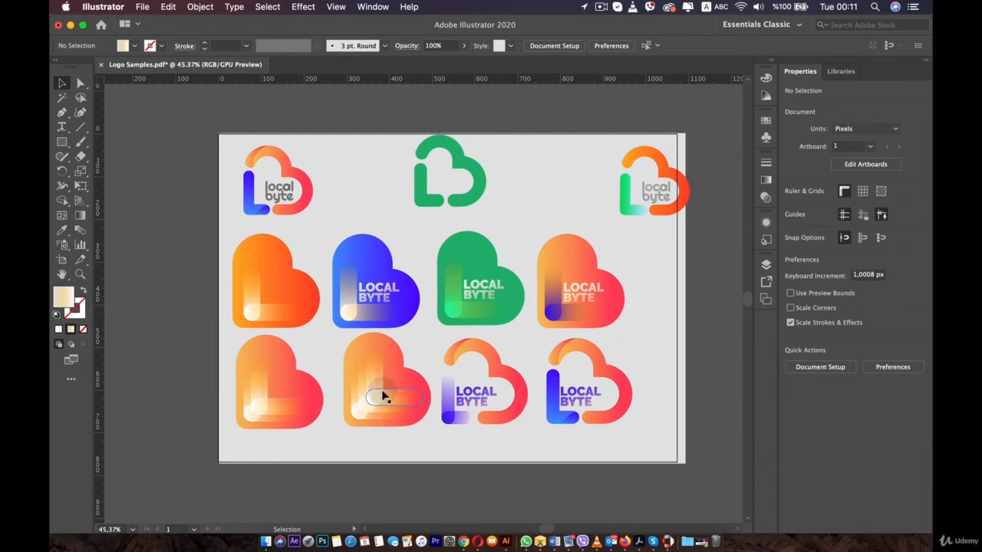
# - Select all objects similar to the orange heart in every attribute and drag them, then undo the move
pyautogui.click(287, 356)
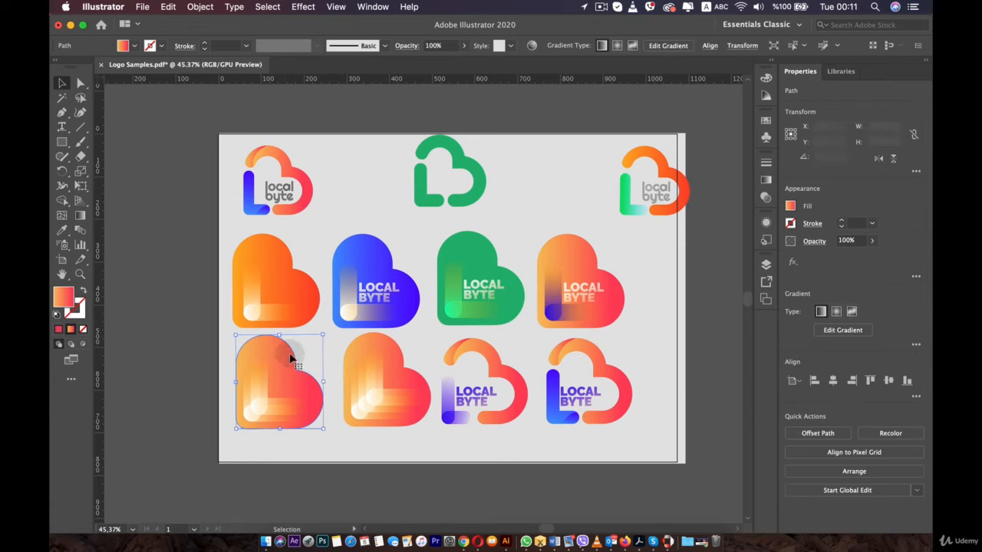
pyautogui.click(300, 286)
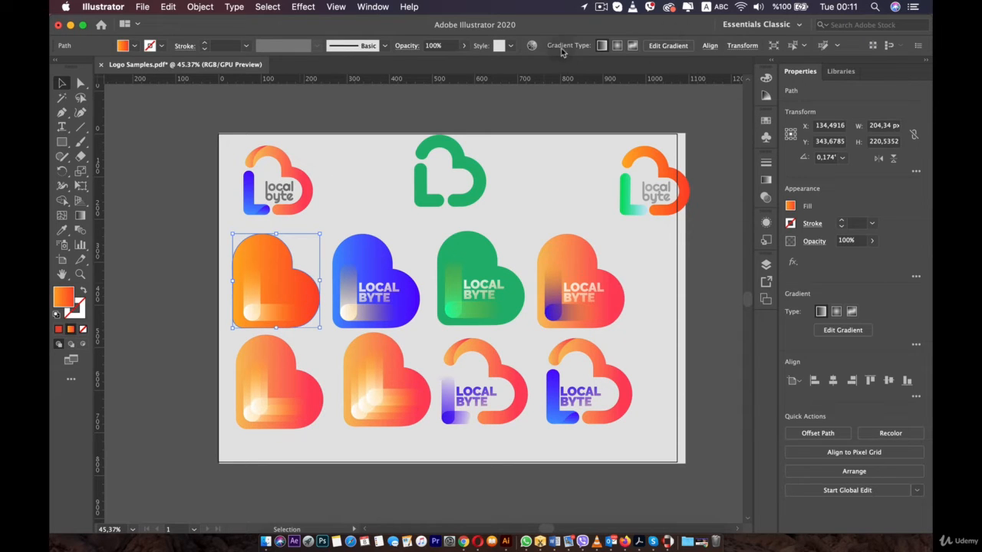
pyautogui.click(801, 46)
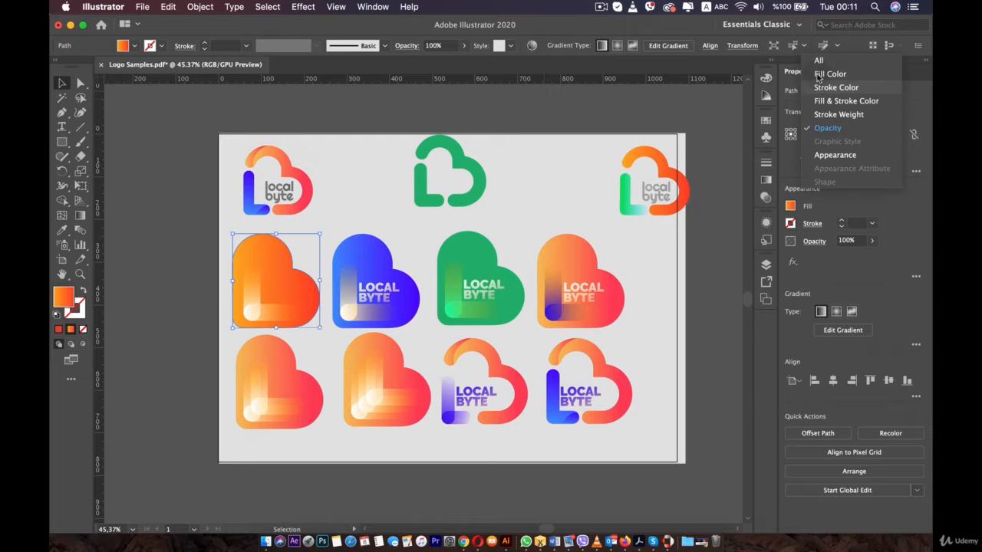
pyautogui.click(825, 62)
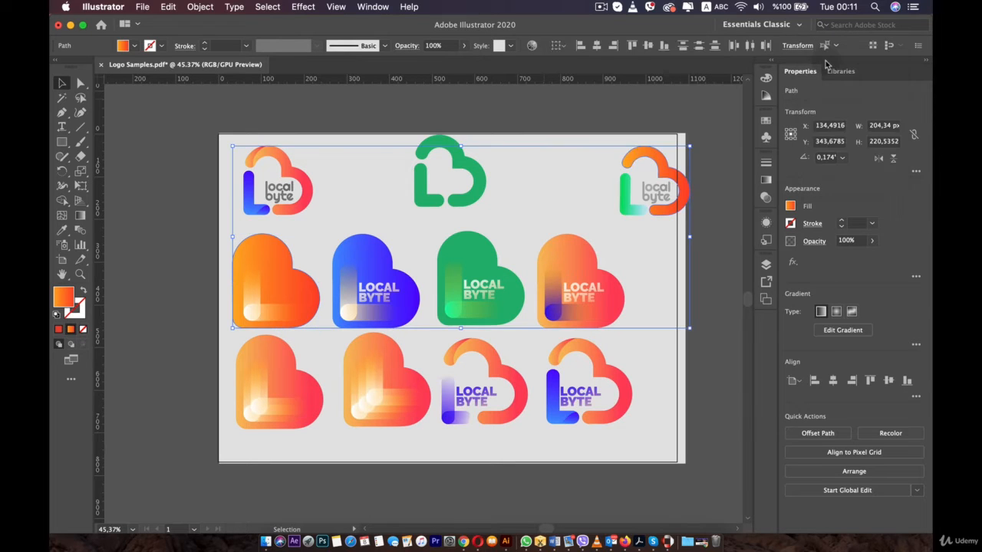
pyautogui.moveTo(234, 328); pyautogui.dragTo(176, 280)
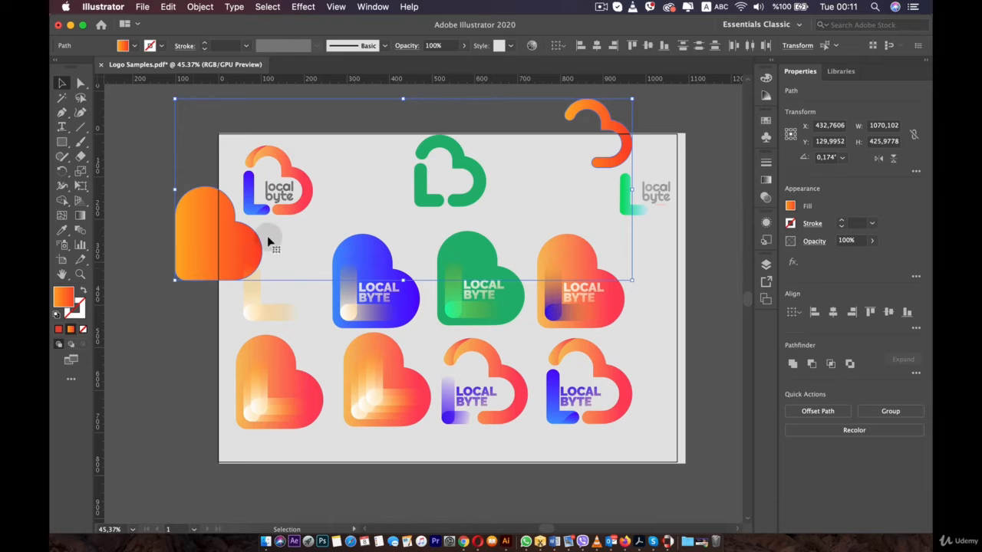
pyautogui.press('super+z')
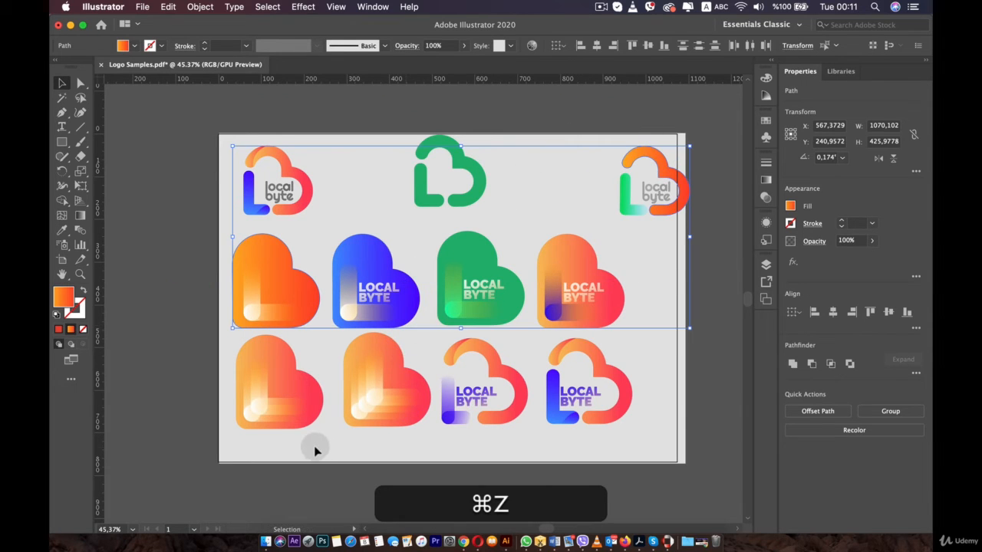
# - Select all artwork on the artboard and drag it, then undo the move and deselect
pyautogui.click(296, 395)
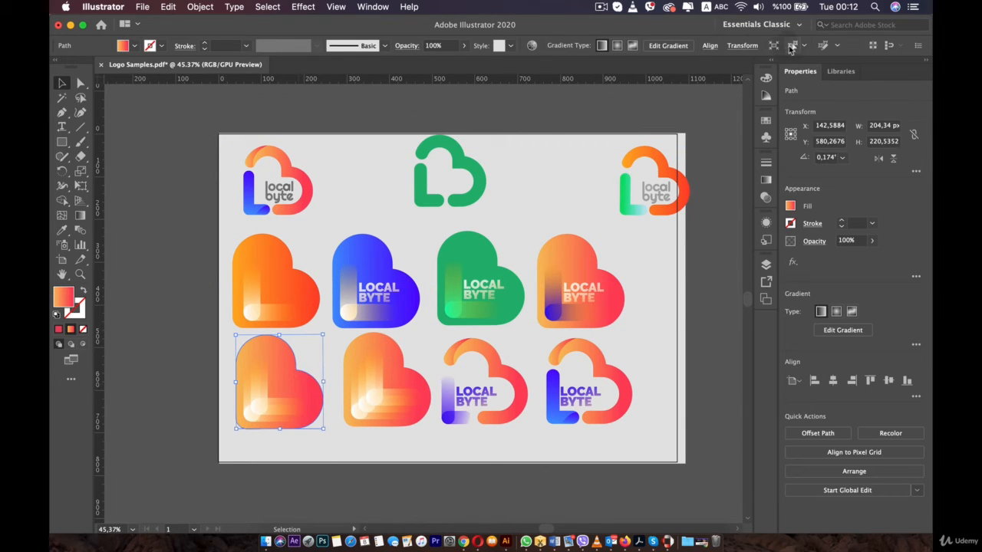
pyautogui.press('super+a')
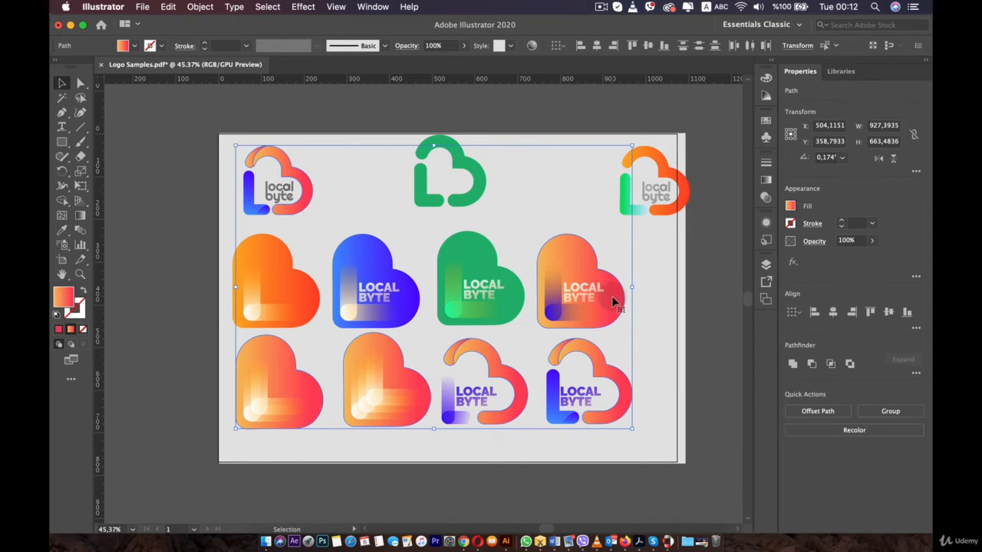
pyautogui.moveTo(298, 393); pyautogui.dragTo(223, 288)
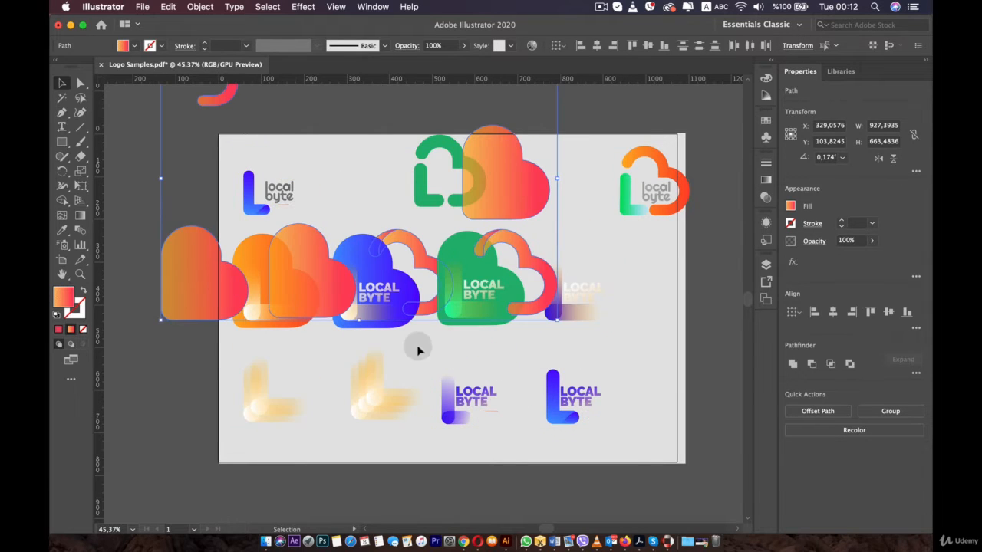
pyautogui.press('super+z')
pyautogui.click(641, 238)
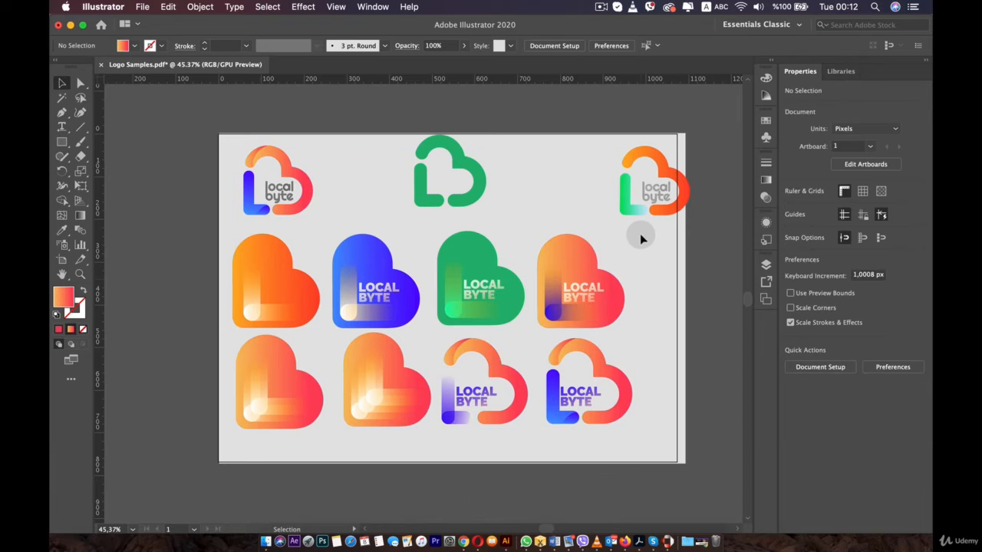
# - Select all objects similar to the bottom-right logo's blue L strip and drag them, then undo the move and deselect
pyautogui.click(553, 394)
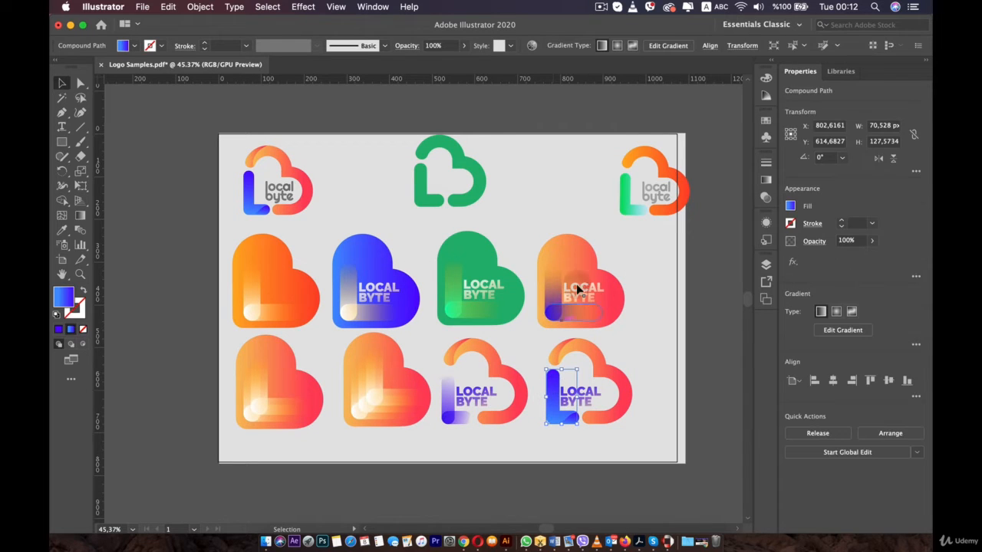
pyautogui.click(790, 48)
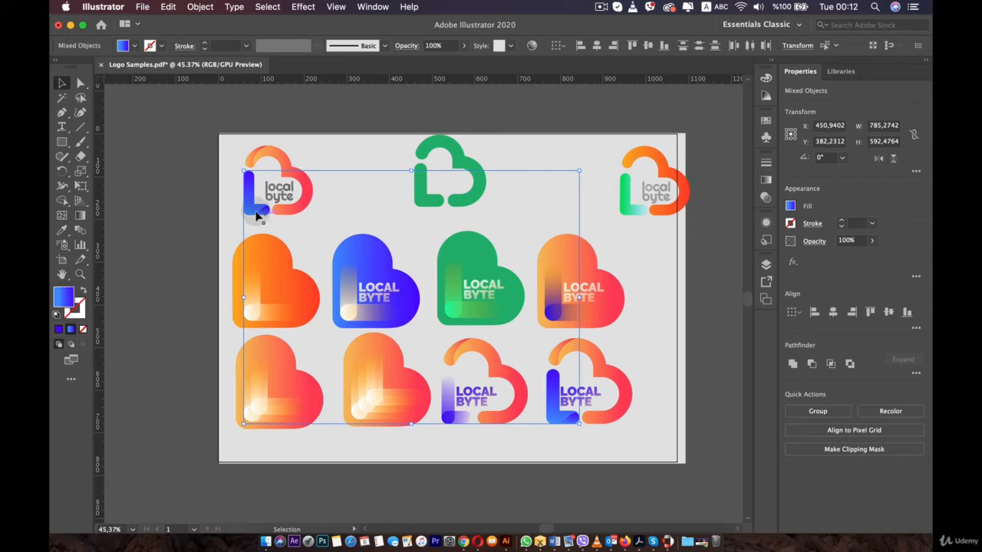
pyautogui.moveTo(242, 203); pyautogui.dragTo(185, 221)
pyautogui.press('cmd+z')
pyautogui.click(506, 156)
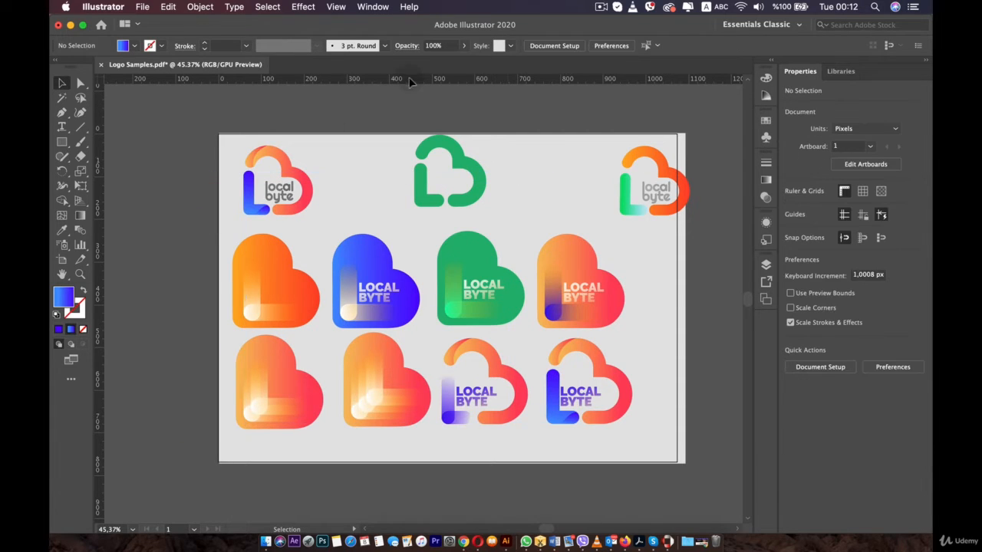
pyautogui.click(267, 8)
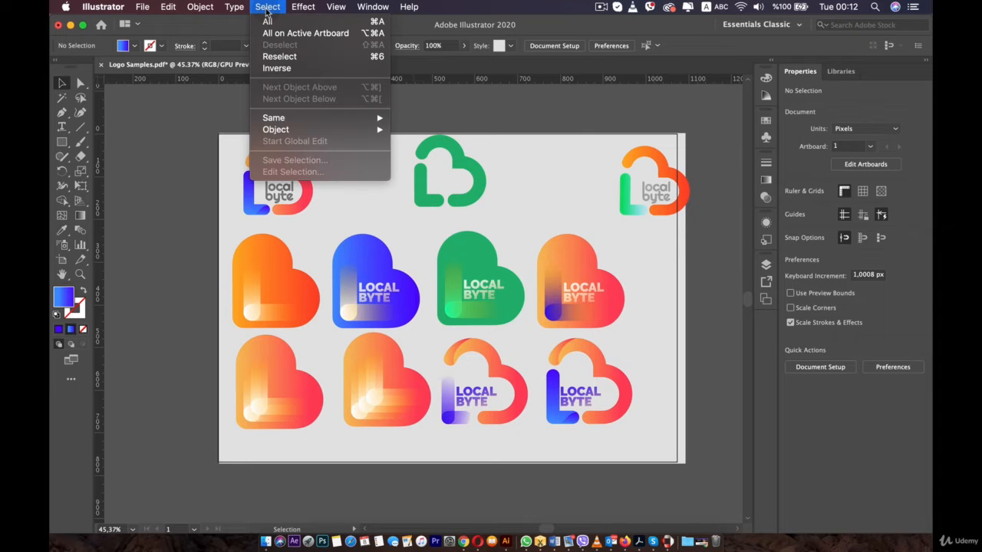
pyautogui.click(195, 161)
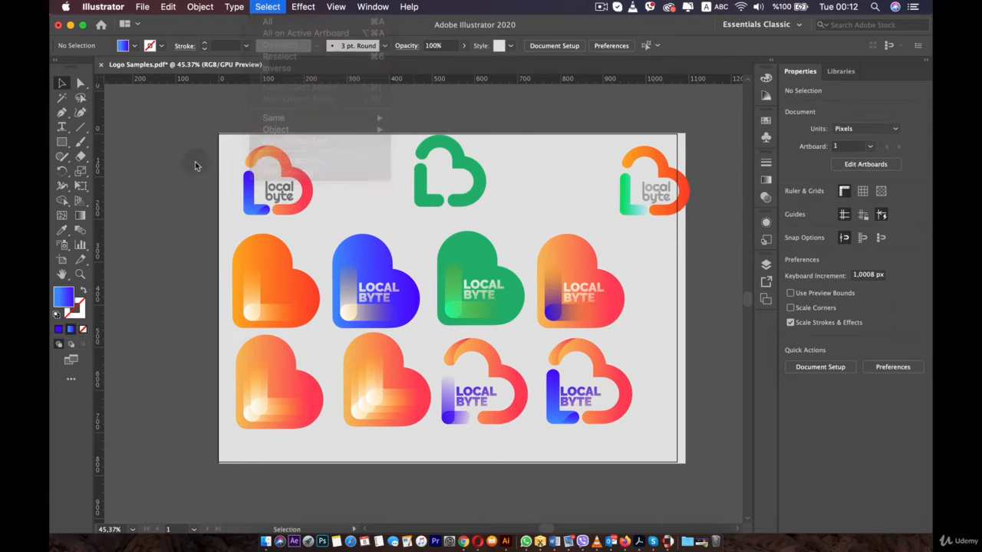
pyautogui.click(260, 8)
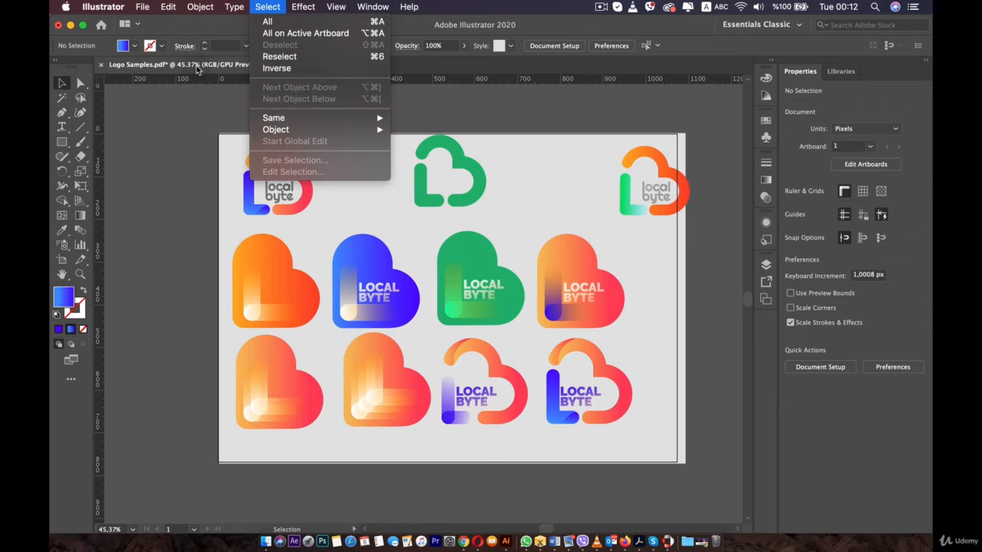
pyautogui.click(169, 162)
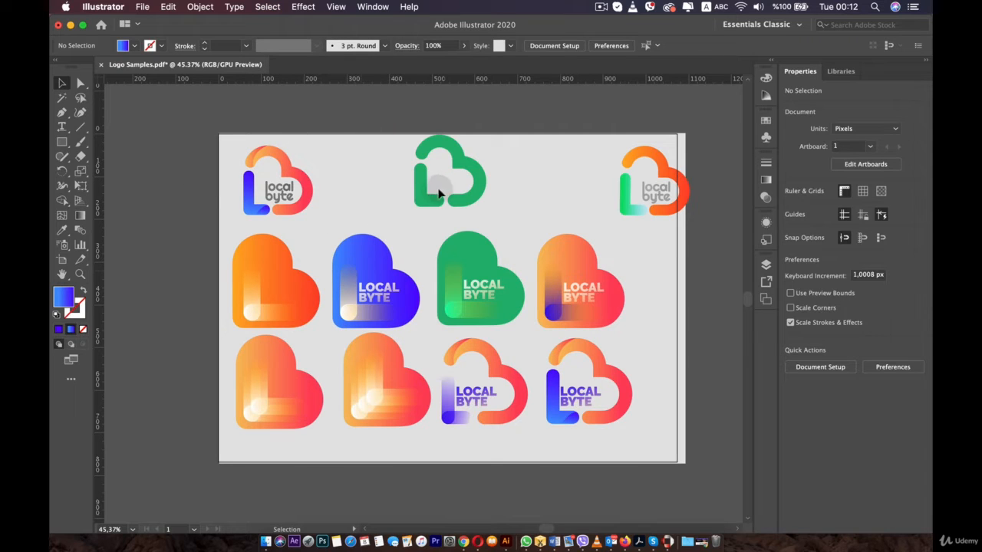
# - Select the green outline logo, invert the selection and drag the rest of the artwork, then undo the move
pyautogui.click(420, 205)
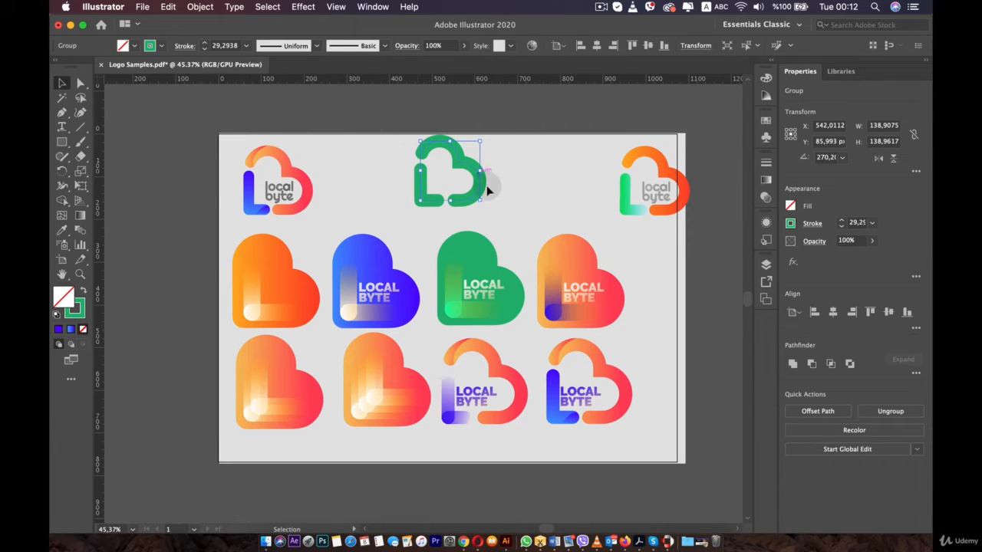
pyautogui.click(268, 8)
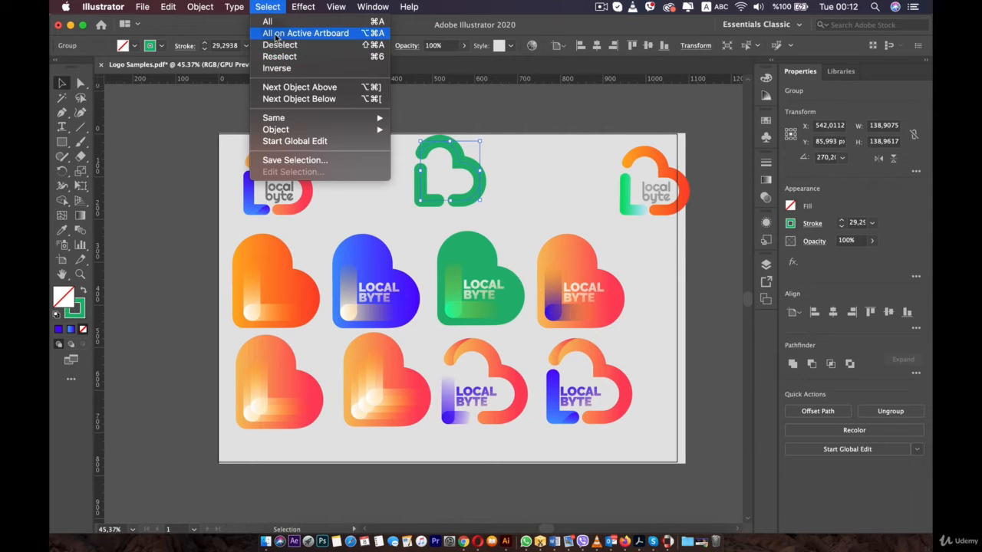
pyautogui.click(294, 69)
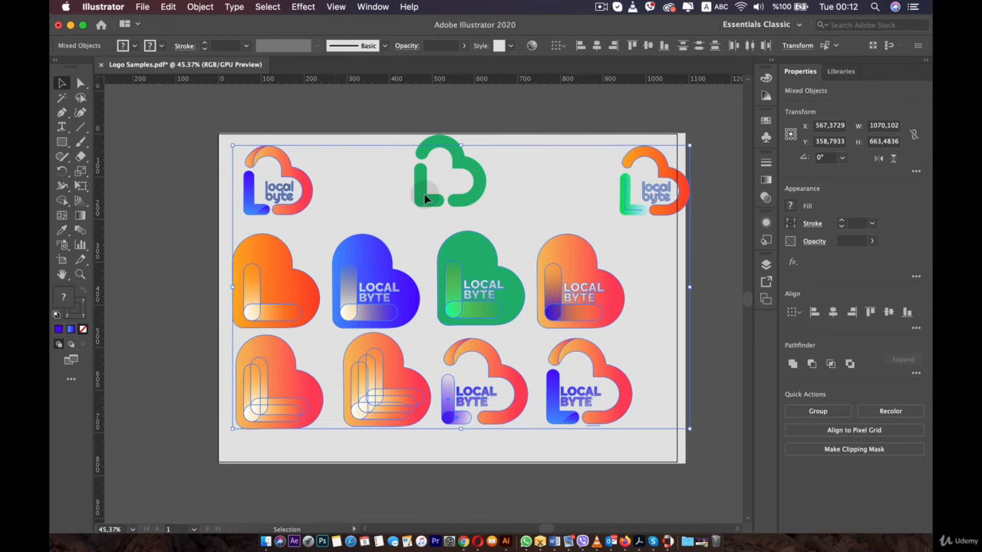
pyautogui.moveTo(360, 284); pyautogui.dragTo(292, 274)
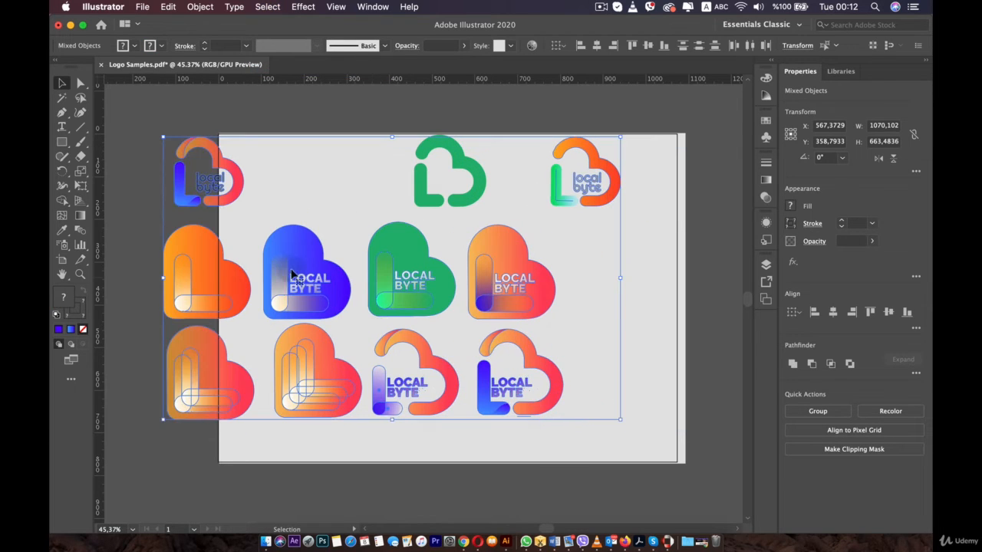
pyautogui.press('super+z')
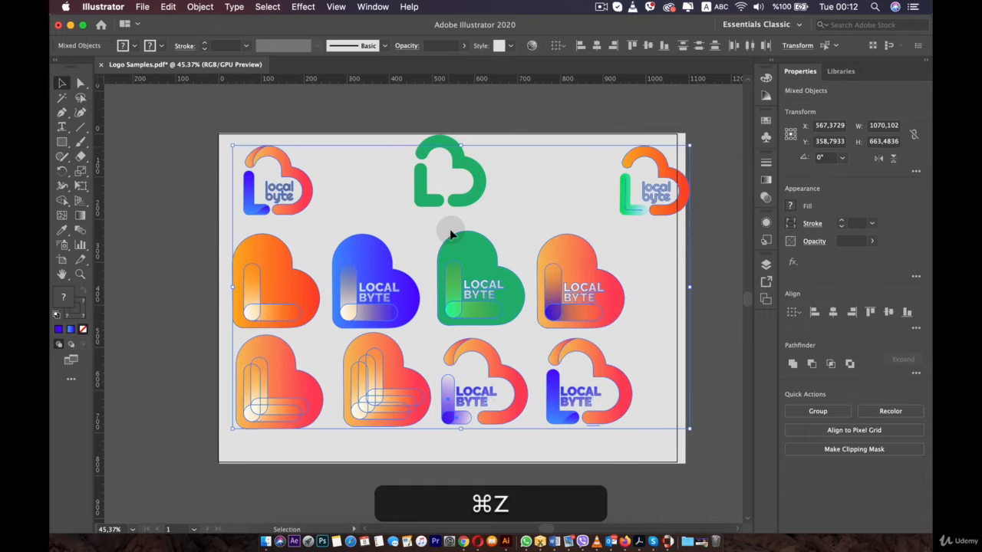
# - Draw a second artboard to the right of the first one with the Artboard tool
pyautogui.press('space')
pyautogui.moveTo(446, 266); pyautogui.dragTo(380, 267)
pyautogui.click(664, 250)
pyautogui.press('space')
pyautogui.moveTo(495, 254); pyautogui.dragTo(373, 267)
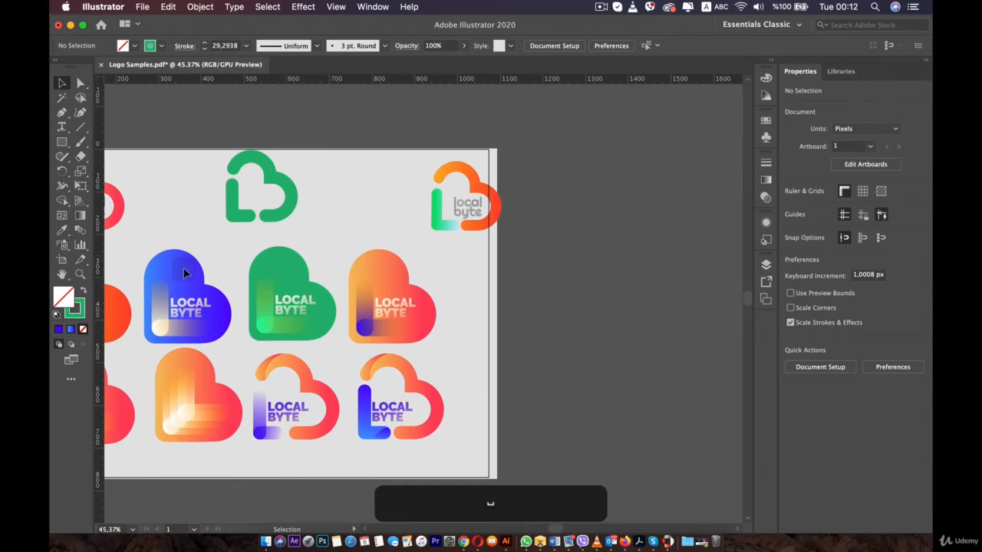
pyautogui.click(60, 260)
pyautogui.moveTo(577, 143)
pyautogui.mouseDown()
pyautogui.moveTo(695, 359)
pyautogui.moveTo(759, 451)
pyautogui.moveTo(748, 450)
pyautogui.mouseUp()
pyautogui.press('b')
pyautogui.press('v')
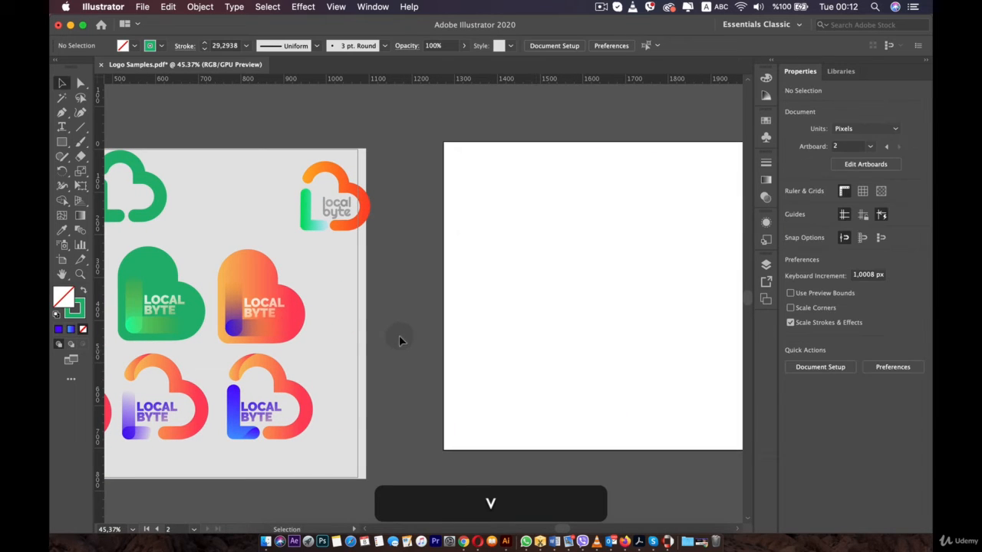
# - Duplicate the orange LOCAL BYTE heart onto the second artboard
pyautogui.click(258, 311)
pyautogui.moveTo(303, 339); pyautogui.dragTo(304, 342)
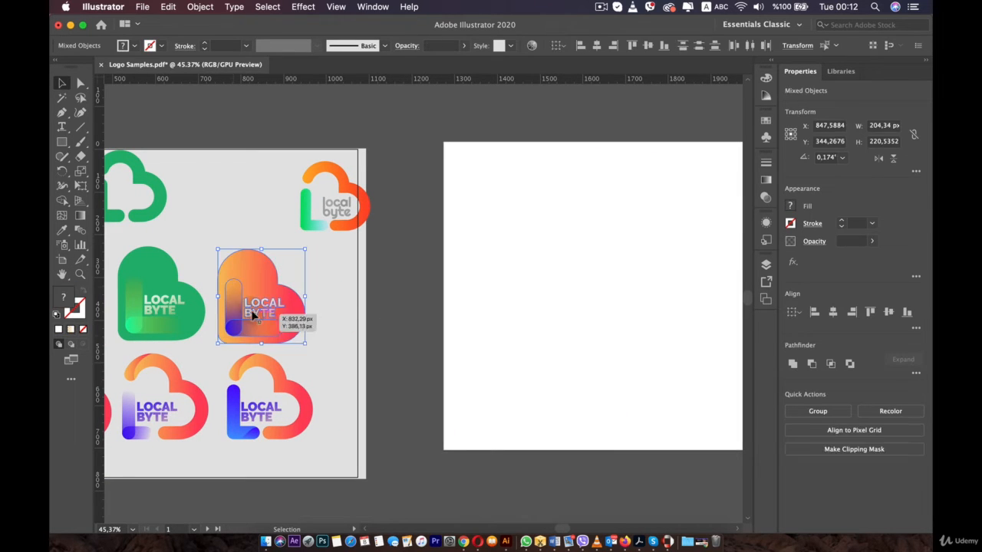
pyautogui.press('alt')
pyautogui.moveTo(238, 310); pyautogui.dragTo(534, 304)
pyautogui.click(426, 270)
# - Select the green outline logo and invert the selection across both artboards, then deselect
pyautogui.scroll(-3, 427, 270)
pyautogui.press('space')
pyautogui.moveTo(417, 274); pyautogui.dragTo(480, 279)
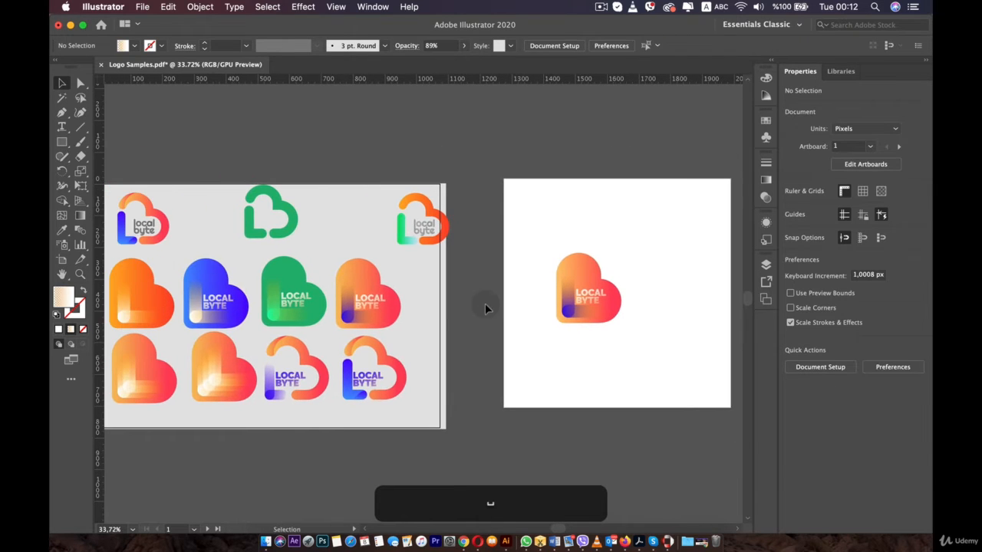
pyautogui.moveTo(415, 277); pyautogui.dragTo(463, 310)
pyautogui.click(339, 259)
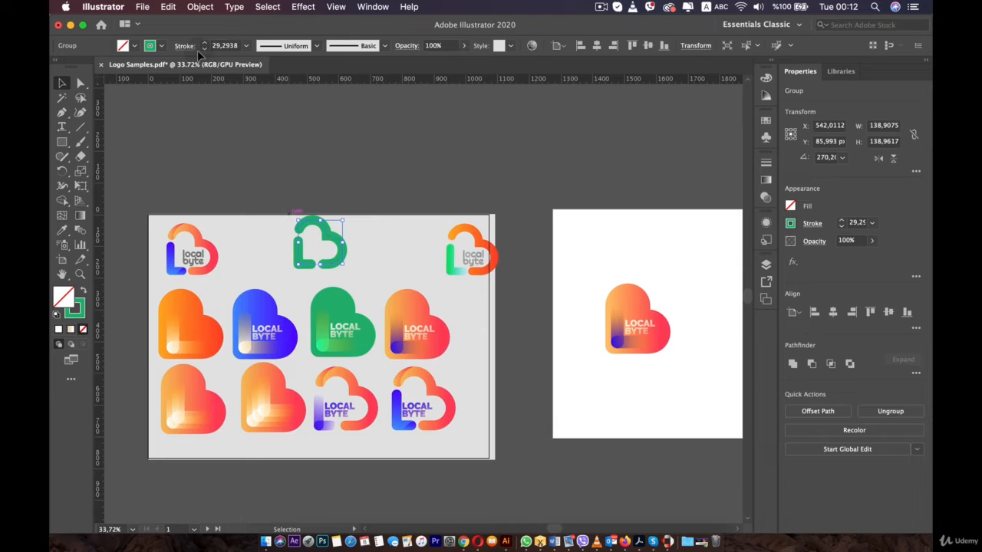
pyautogui.click(254, 9)
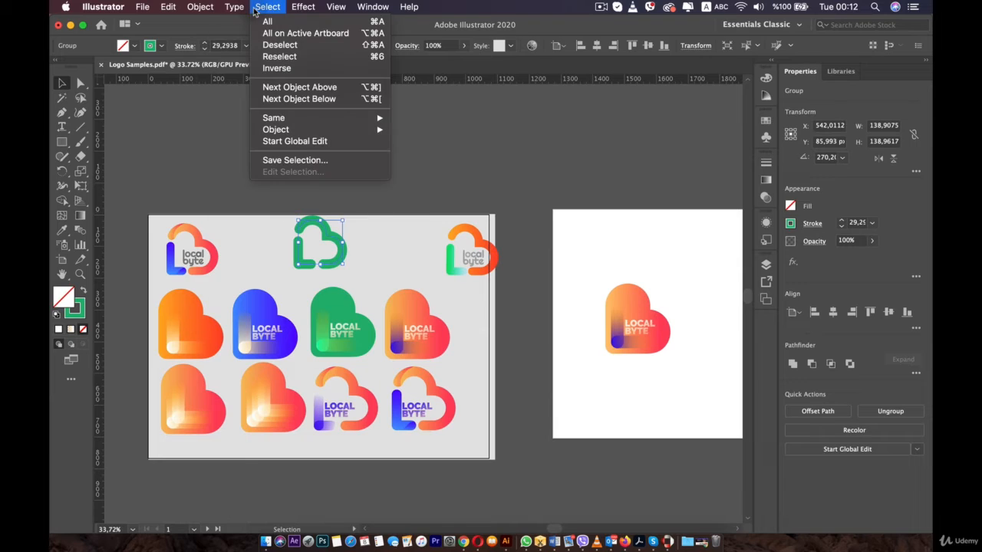
pyautogui.click(287, 68)
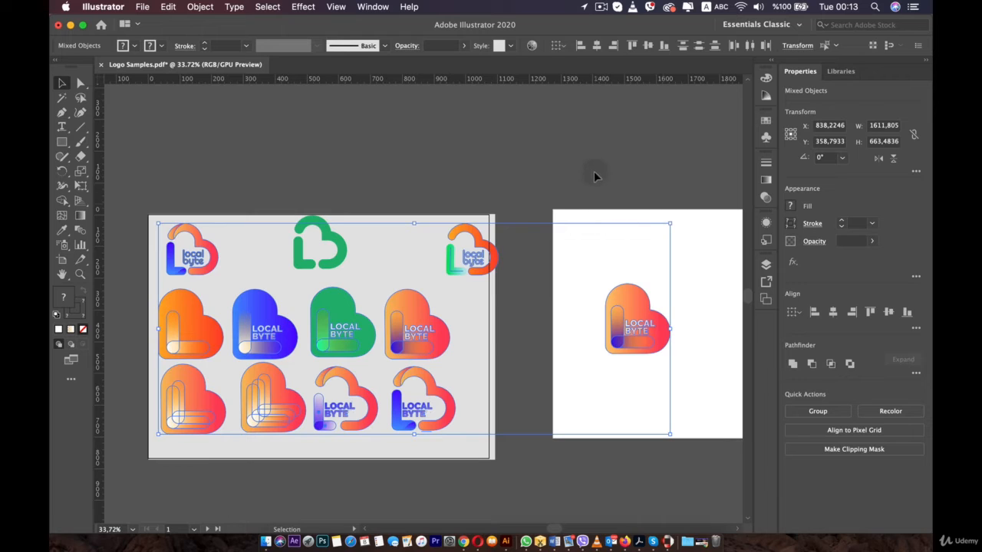
pyautogui.click(449, 157)
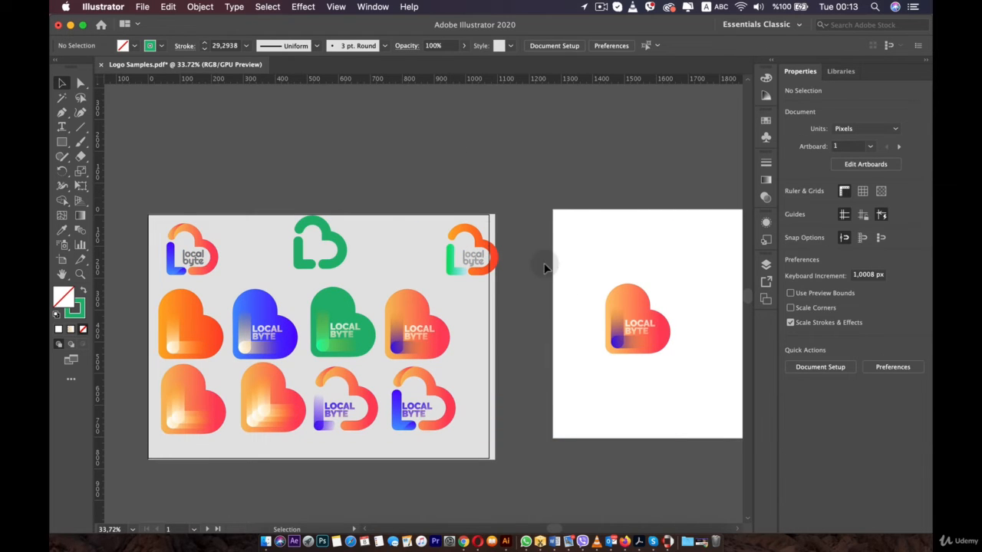
# - Delete the second artboard with the Artboard tool
pyautogui.click(581, 230)
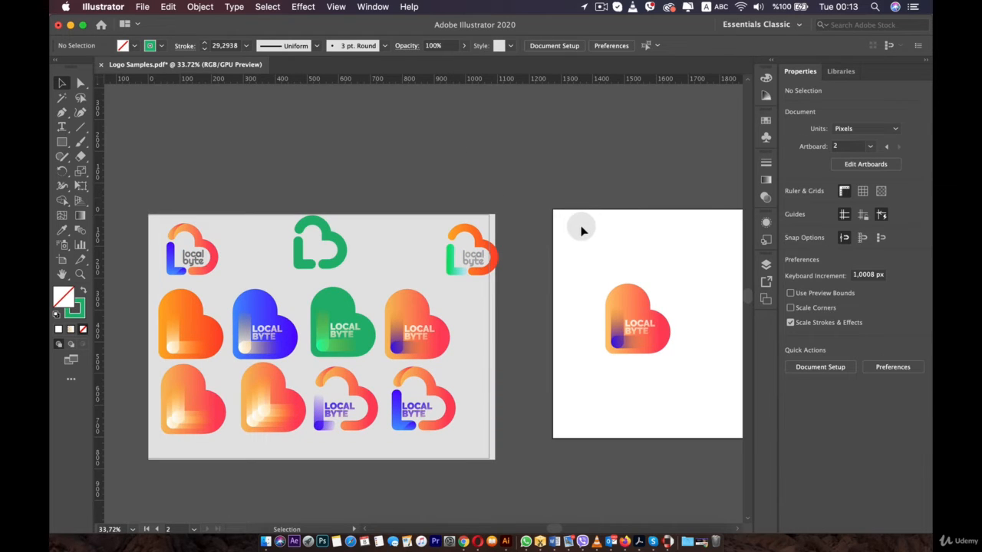
pyautogui.click(61, 246)
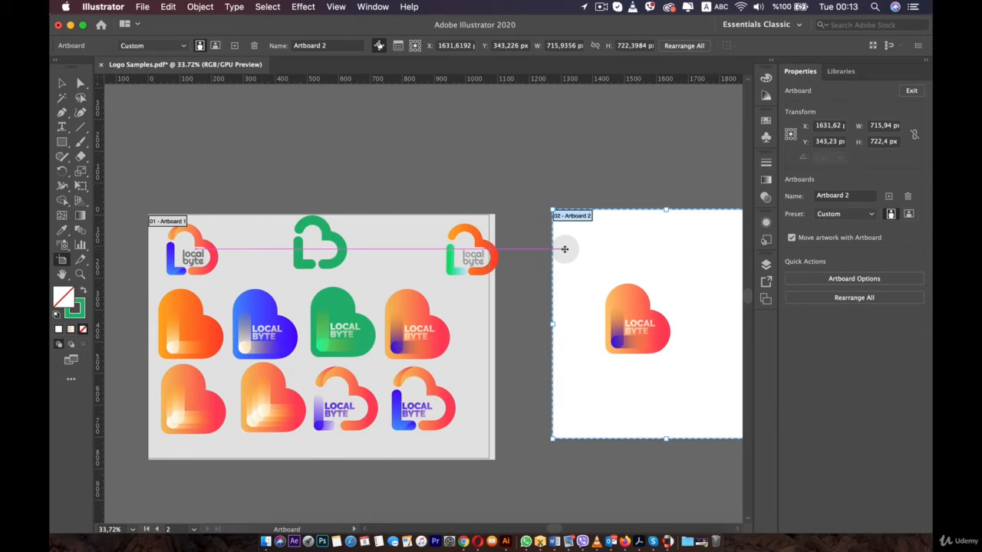
pyautogui.press('BackSpace')
pyautogui.moveTo(585, 246); pyautogui.dragTo(701, 402)
pyautogui.press('BackSpace')
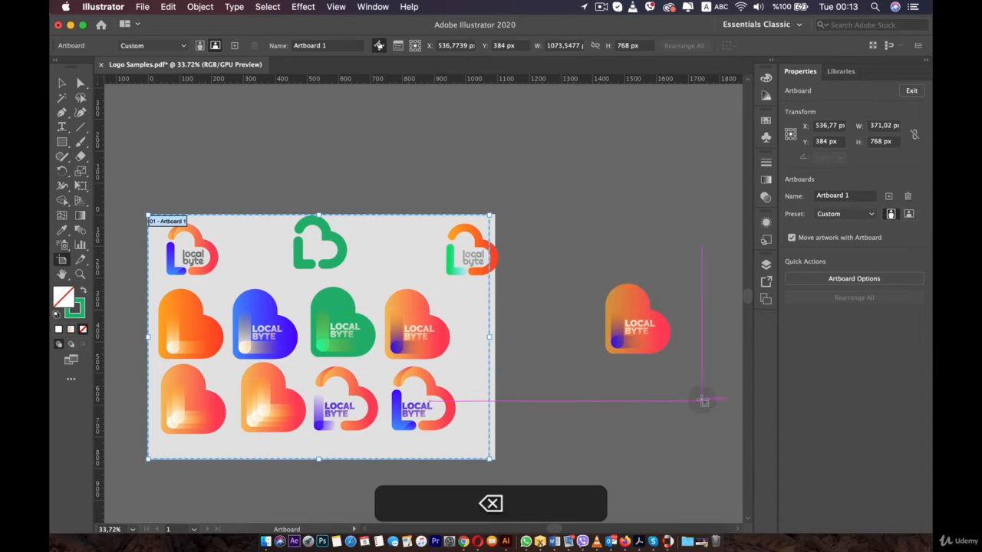
# - Delete the duplicated heart left outside the artboard
pyautogui.click(65, 97)
pyautogui.press('v')
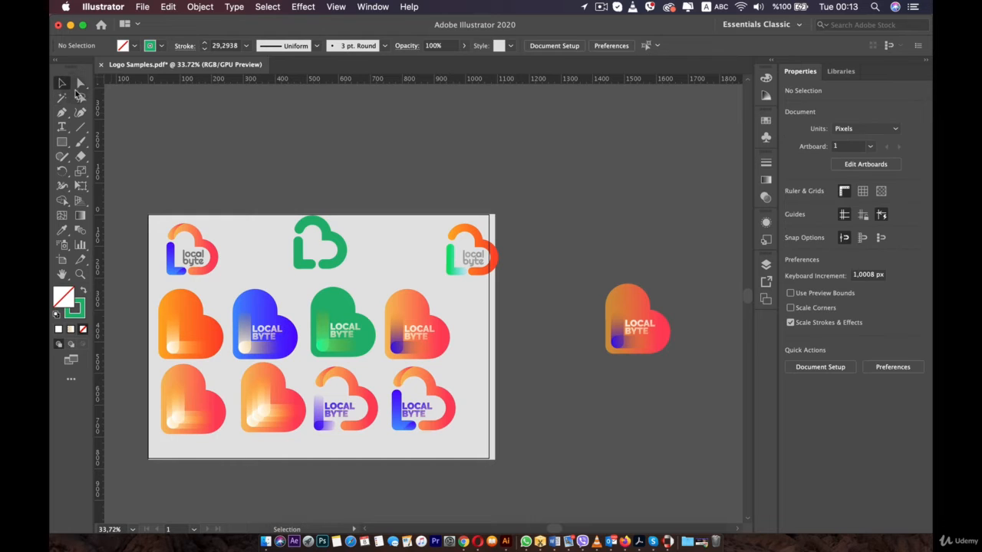
pyautogui.moveTo(682, 356); pyautogui.dragTo(695, 369)
pyautogui.press('BackSpace')
# - Select the matching blue L strips with the Magic Wand tool, starting from the bottom-right logo's strip
pyautogui.scroll(-4, 694, 369)
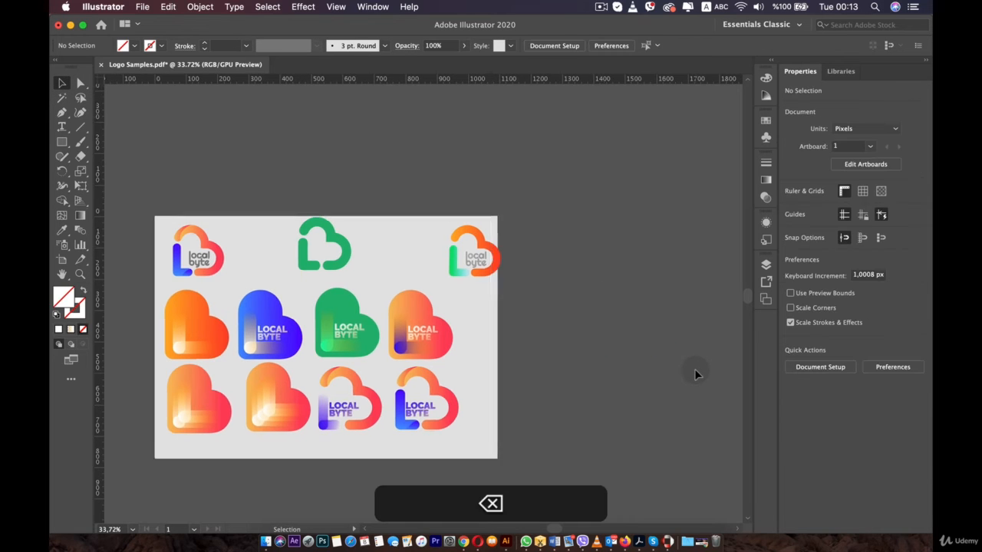
pyautogui.press('space')
pyautogui.moveTo(550, 329); pyautogui.dragTo(599, 318)
pyautogui.scroll(4, 572, 307)
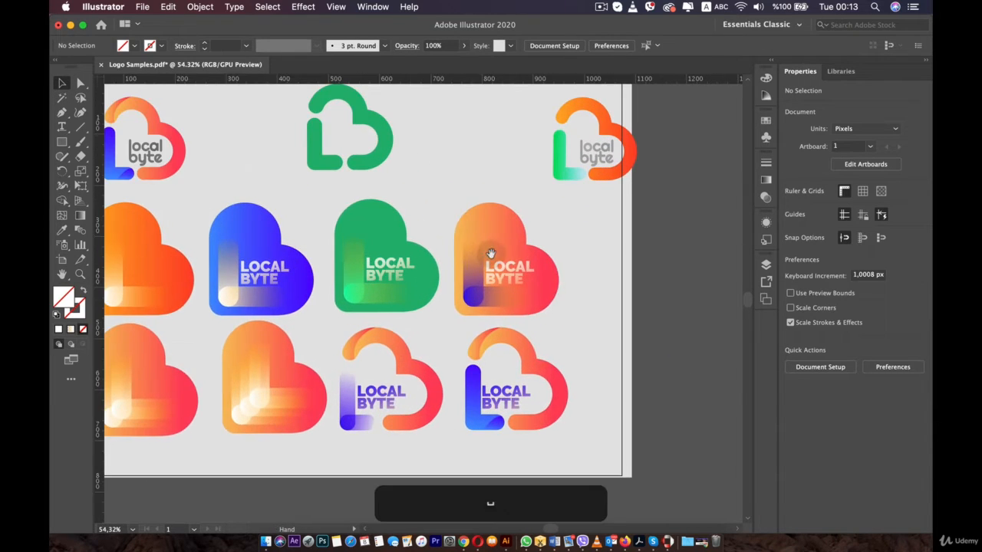
pyautogui.scroll(-1, 581, 288)
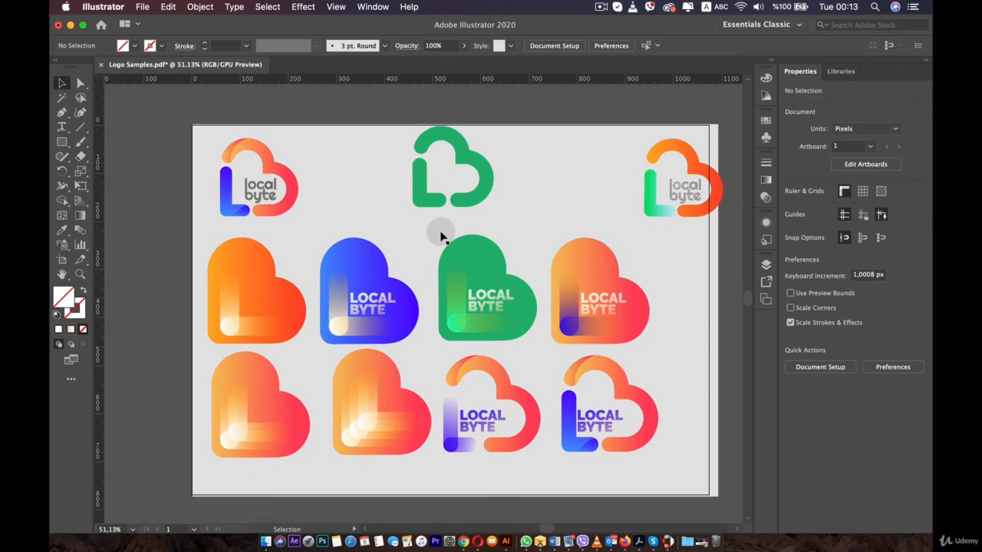
pyautogui.click(61, 99)
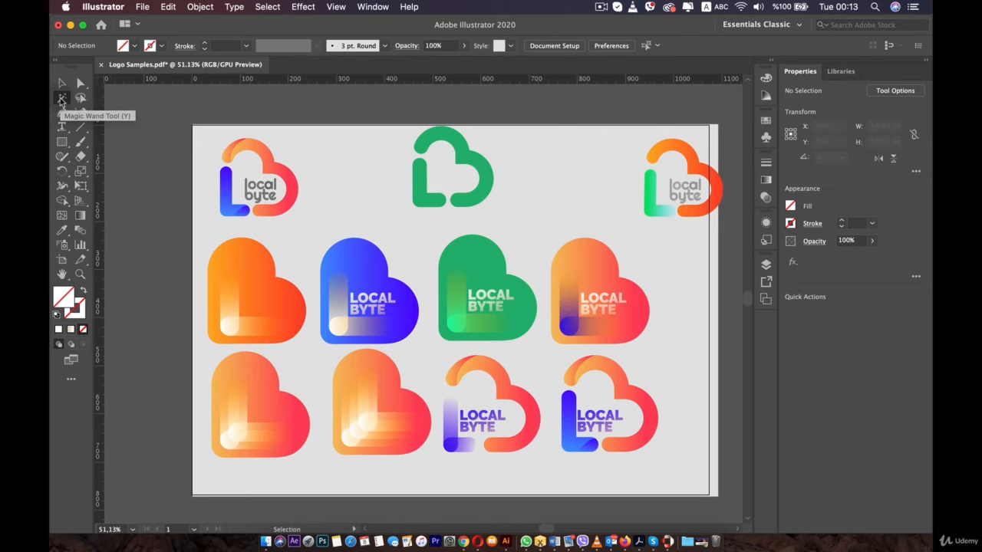
pyautogui.click(571, 409)
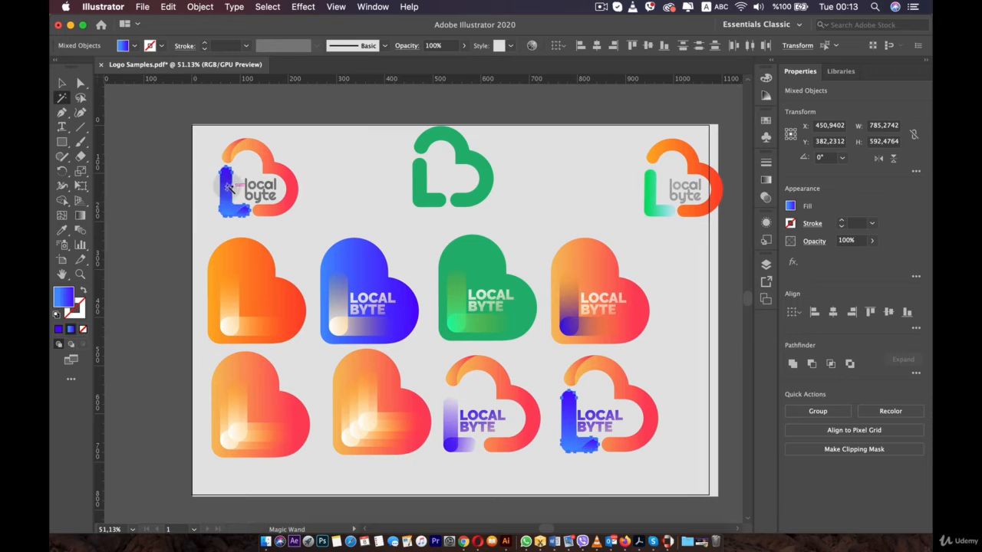
# - Try the Magic Wand on the green, blue and orange hearts, the gradient shapes and the LOCAL BYTE text
pyautogui.click(376, 262)
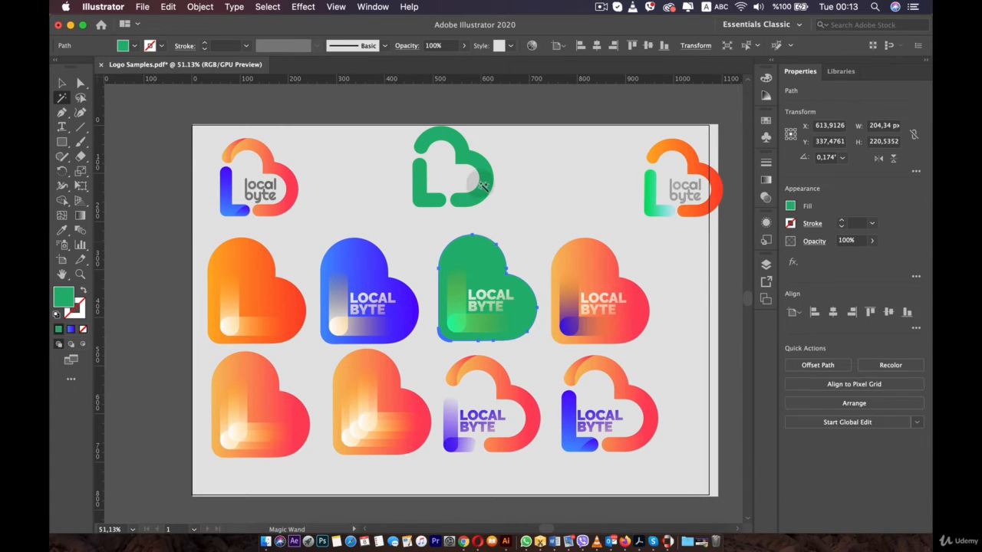
pyautogui.click(431, 248)
pyautogui.click(368, 250)
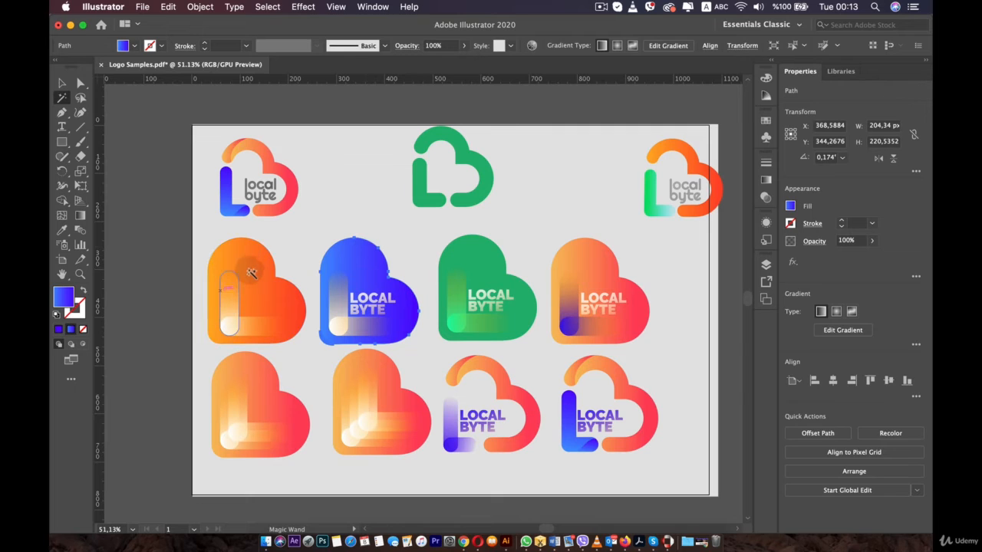
pyautogui.click(248, 272)
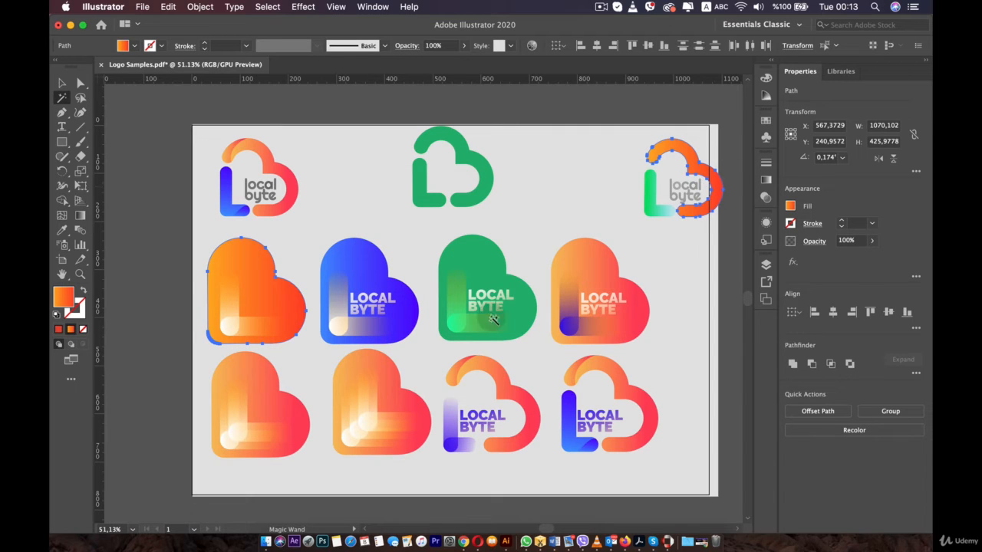
pyautogui.click(298, 413)
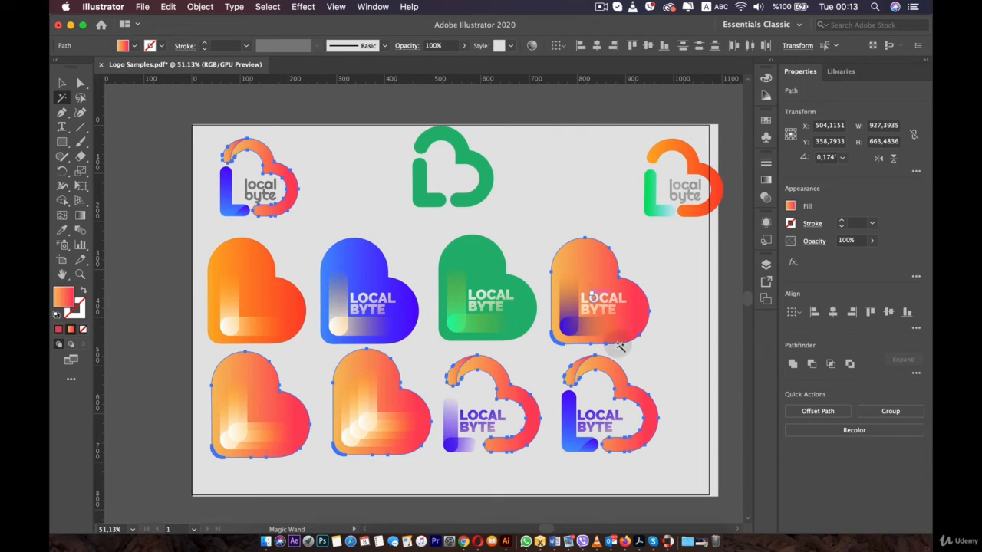
pyautogui.click(600, 414)
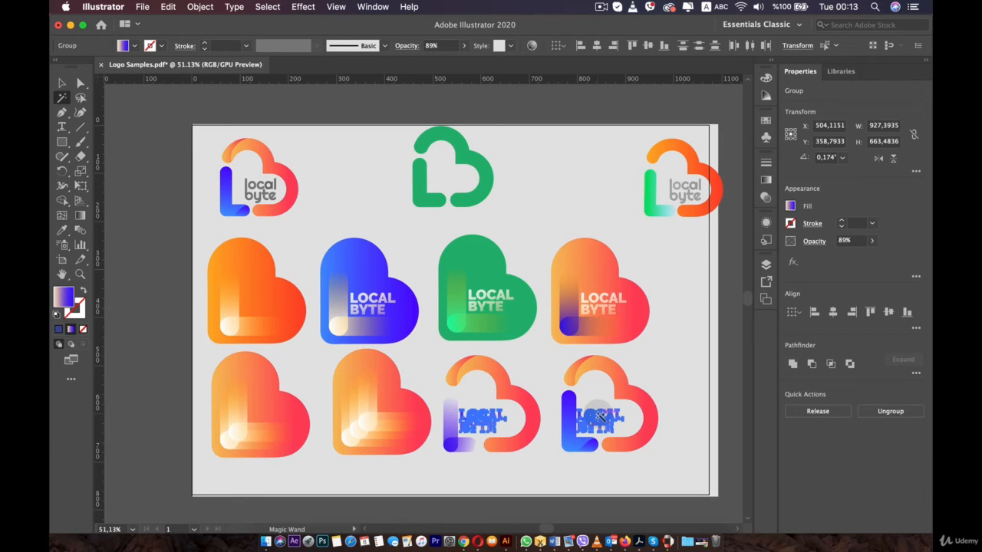
pyautogui.click(484, 301)
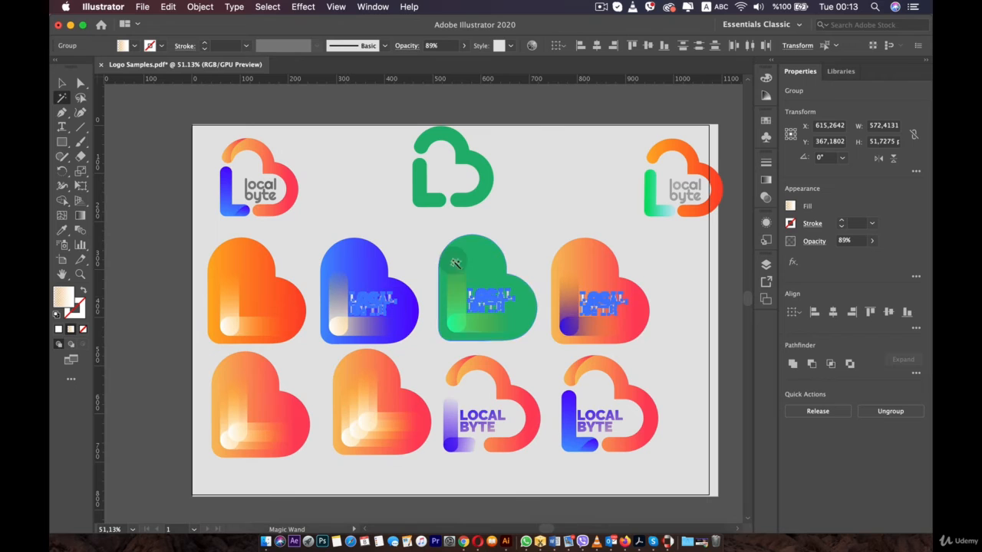
# - Try moving the LOCAL BYTE texts picked with the Magic Wand upward, then undo the move
pyautogui.click(679, 191)
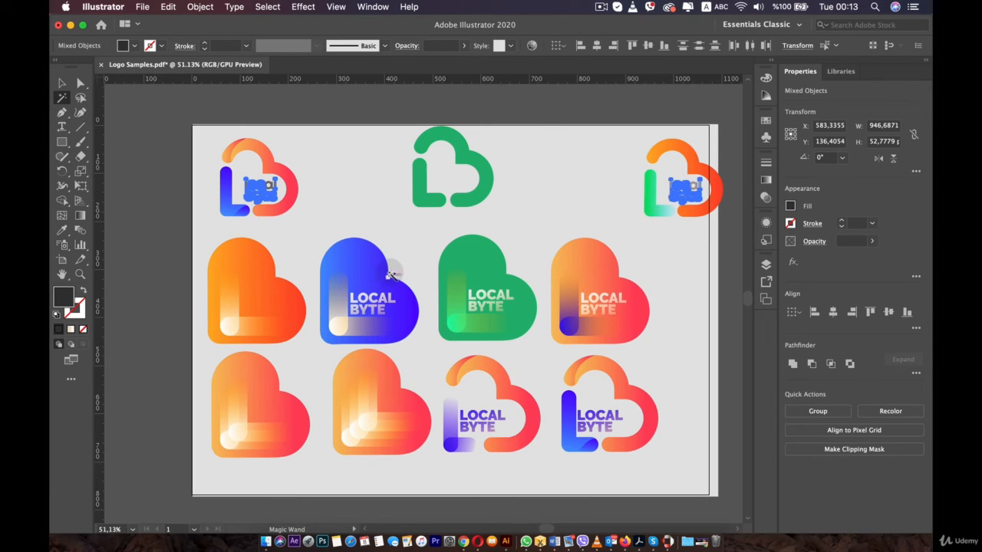
pyautogui.click(374, 296)
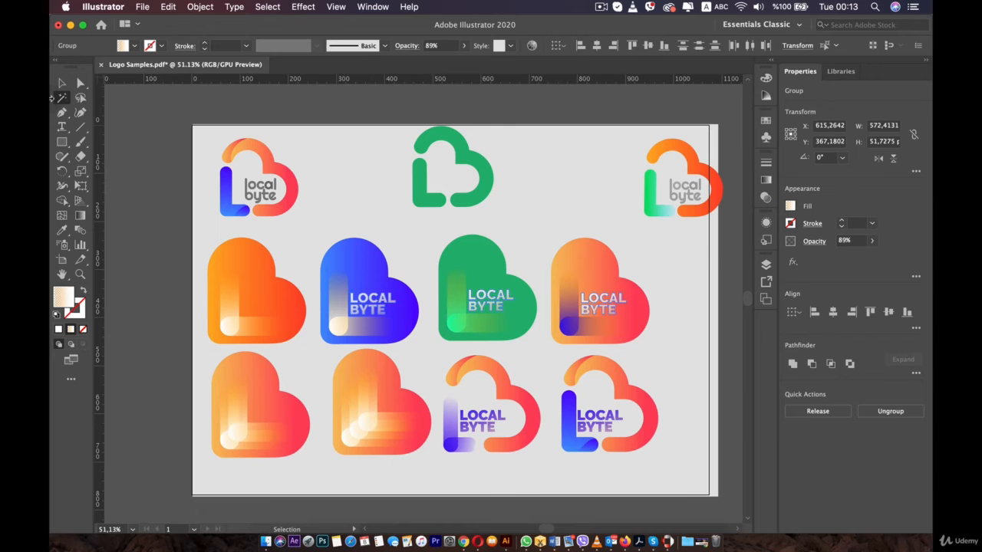
pyautogui.moveTo(488, 296); pyautogui.dragTo(488, 239)
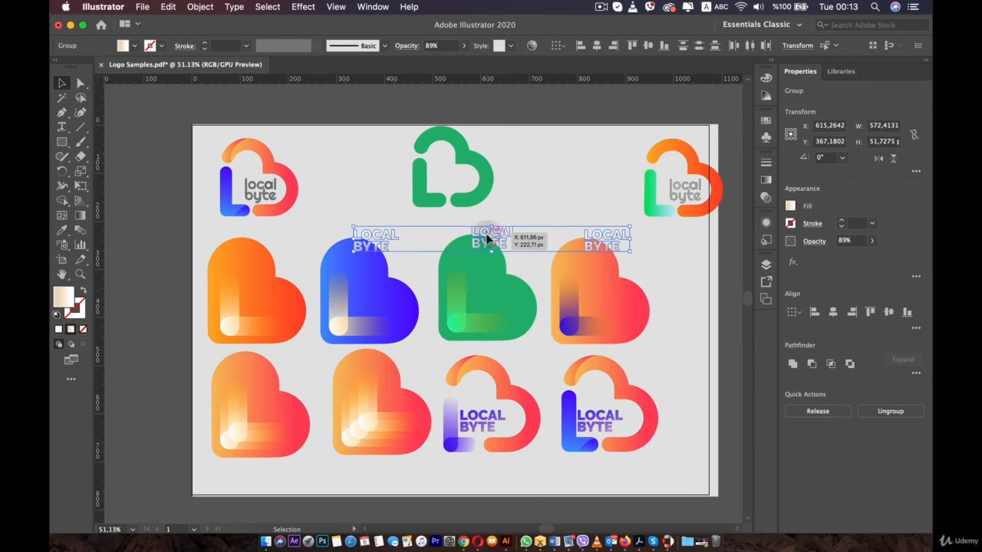
pyautogui.press('super+z')
pyautogui.click(334, 176)
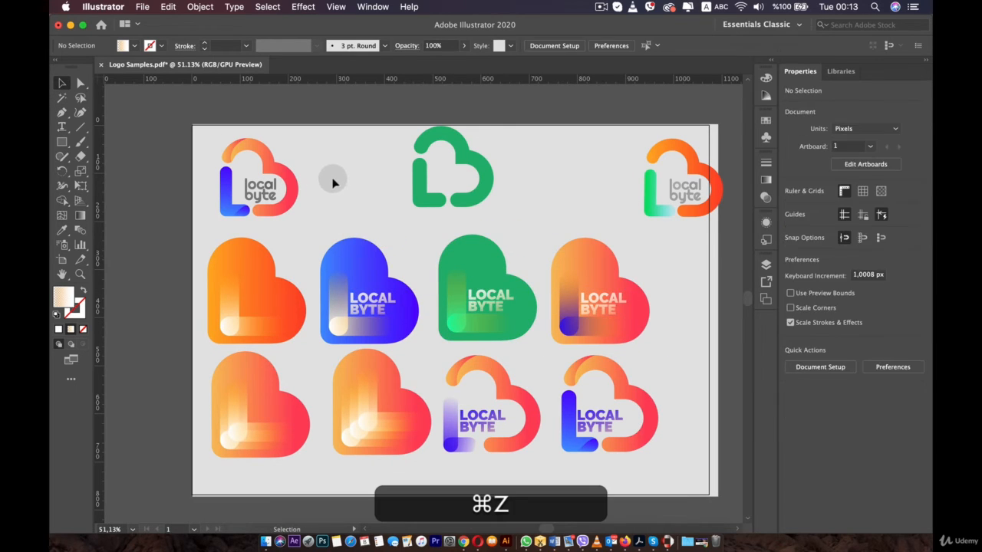
# - Lasso-select the top-left logo and drag its points with Direct Selection, then undo the move
pyautogui.click(82, 98)
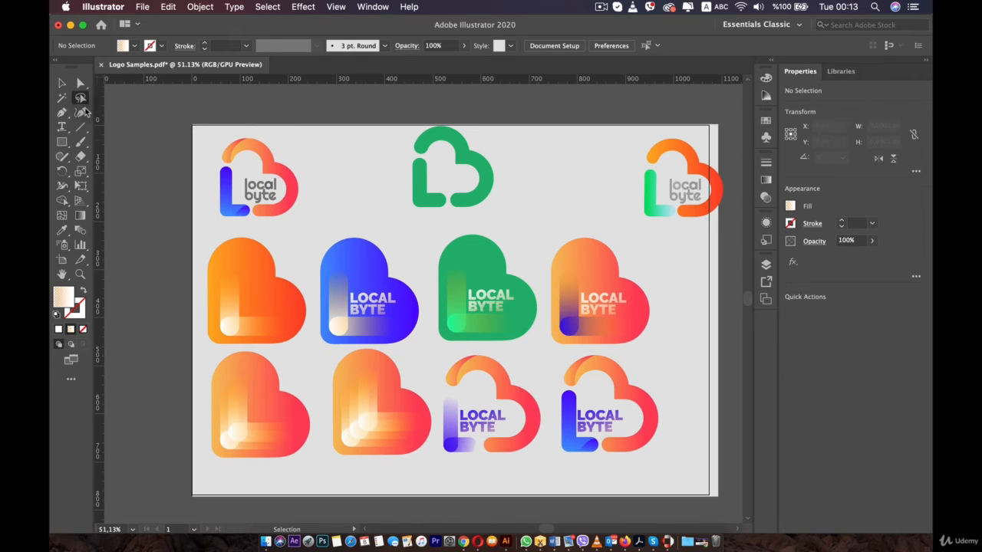
pyautogui.moveTo(309, 222)
pyautogui.mouseDown()
pyautogui.moveTo(210, 227)
pyautogui.moveTo(198, 198)
pyautogui.mouseUp()
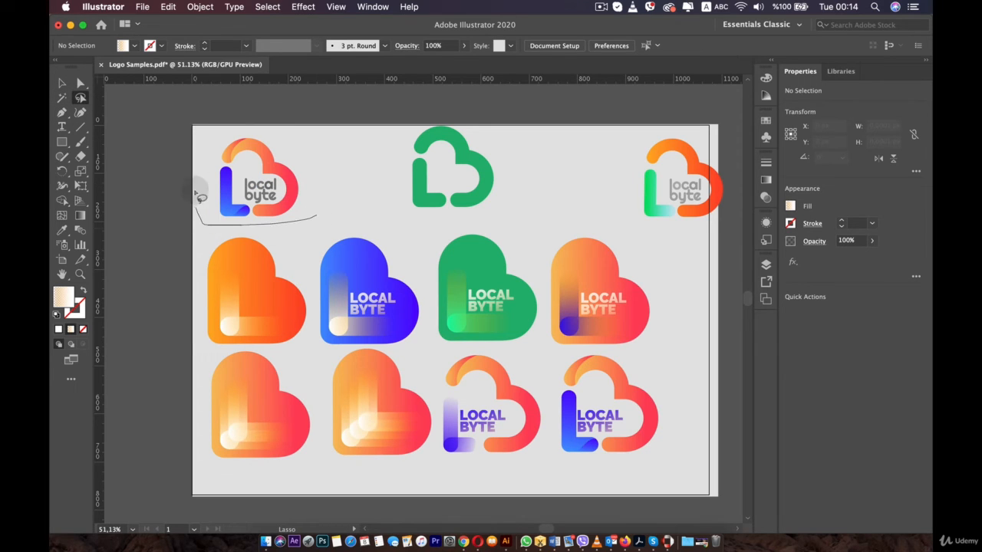
pyautogui.moveTo(261, 125)
pyautogui.mouseDown()
pyautogui.moveTo(299, 143)
pyautogui.moveTo(318, 179)
pyautogui.moveTo(307, 223)
pyautogui.mouseUp()
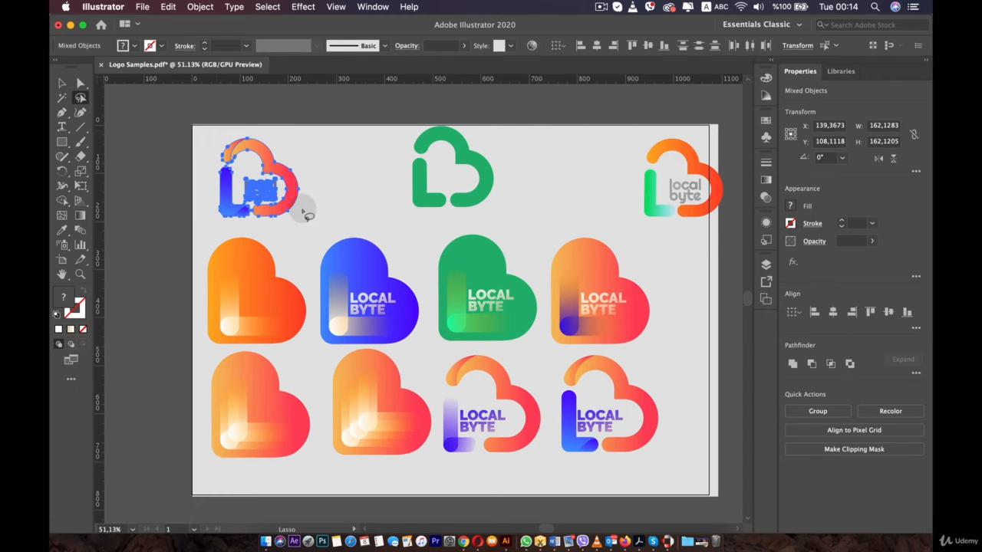
pyautogui.scroll(3, 287, 220)
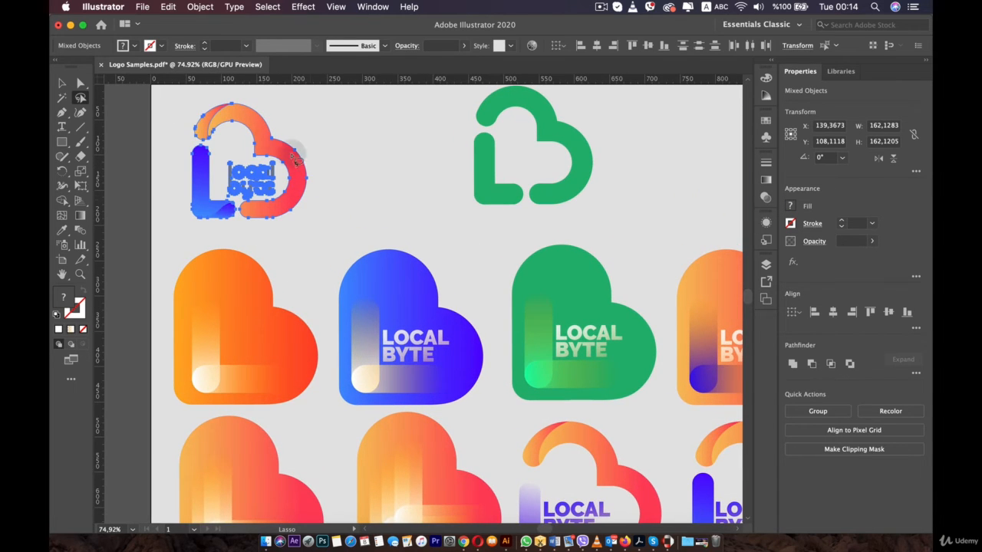
pyautogui.click(88, 84)
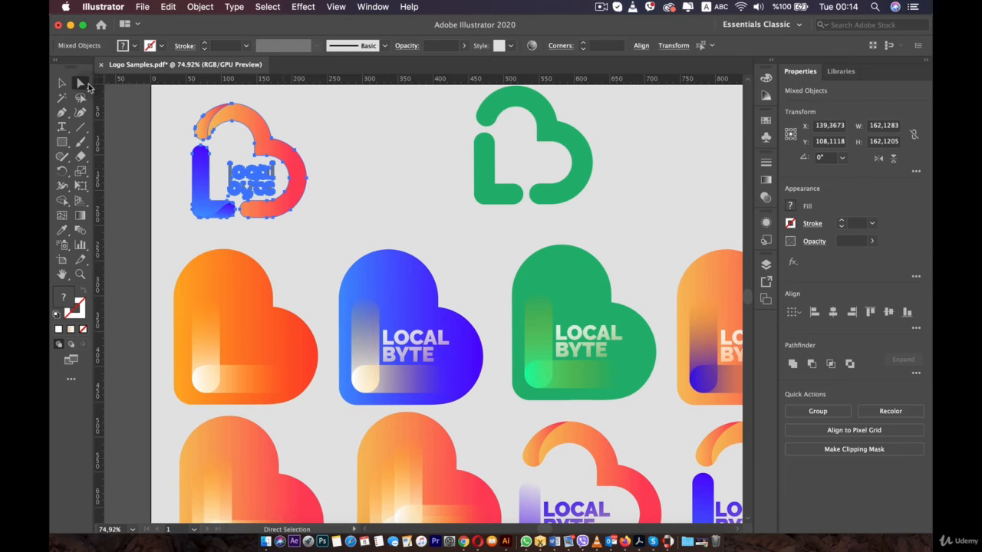
pyautogui.moveTo(279, 152); pyautogui.dragTo(307, 134)
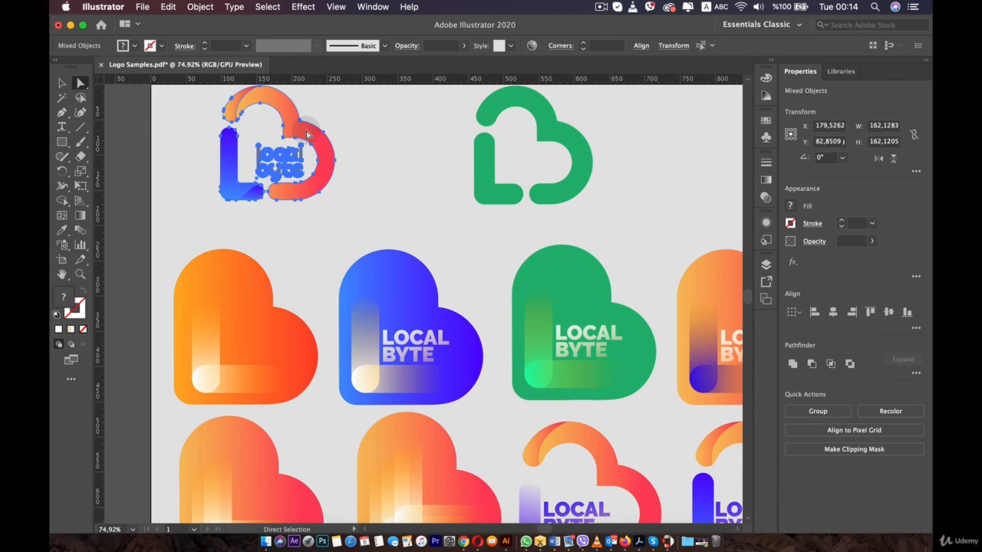
pyautogui.press('super+z')
pyautogui.press('super+z')
pyautogui.press('super+z')
pyautogui.click(81, 98)
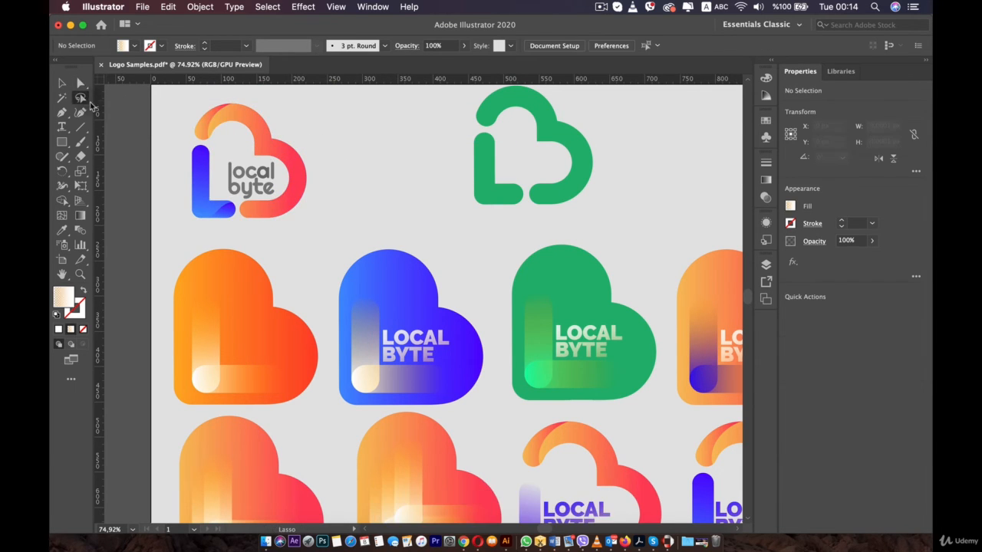
pyautogui.moveTo(324, 162)
pyautogui.mouseDown()
pyautogui.moveTo(289, 201)
pyautogui.moveTo(296, 217)
pyautogui.moveTo(326, 178)
pyautogui.moveTo(308, 182)
pyautogui.moveTo(361, 201)
pyautogui.mouseUp()
pyautogui.click(81, 83)
pyautogui.press('super+z')
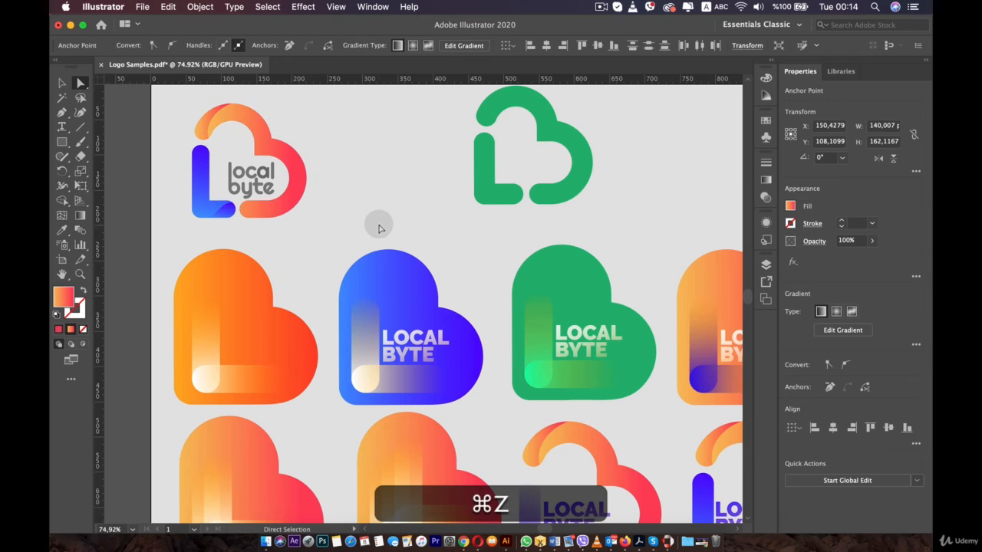
pyautogui.click(372, 229)
# - Lasso-select the blue heart together with the orange heart below it and try dragging them
pyautogui.scroll(-5, 367, 233)
pyautogui.click(80, 98)
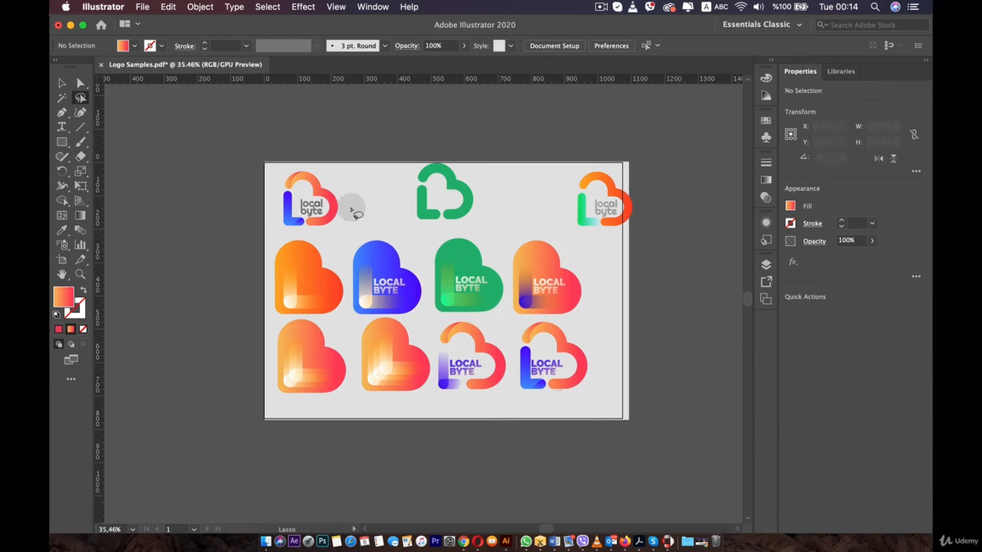
pyautogui.moveTo(399, 229)
pyautogui.mouseDown()
pyautogui.moveTo(390, 223)
pyautogui.moveTo(361, 255)
pyautogui.moveTo(347, 329)
pyautogui.moveTo(355, 380)
pyautogui.moveTo(403, 406)
pyautogui.mouseUp()
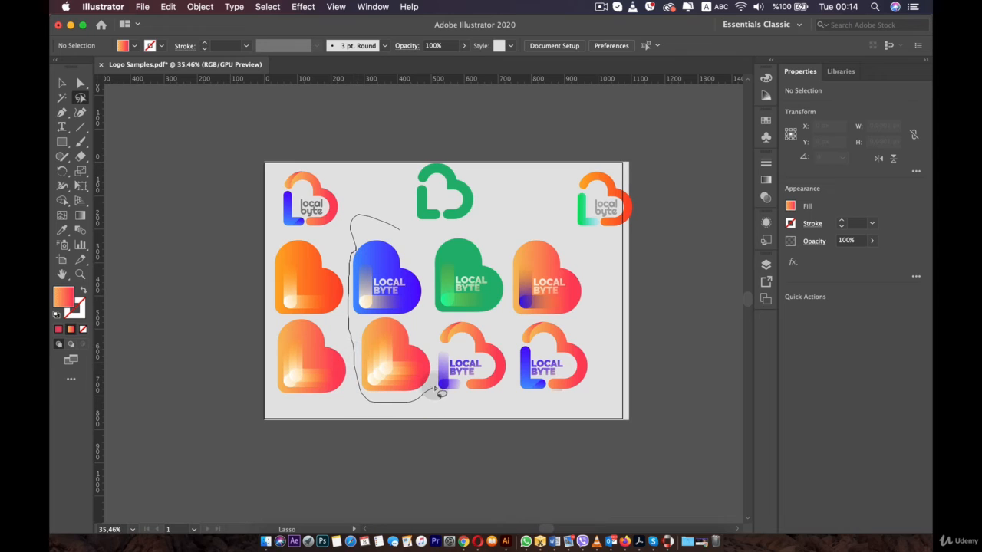
pyautogui.moveTo(441, 364)
pyautogui.mouseDown()
pyautogui.moveTo(415, 320)
pyautogui.moveTo(428, 276)
pyautogui.moveTo(423, 245)
pyautogui.moveTo(395, 222)
pyautogui.mouseUp()
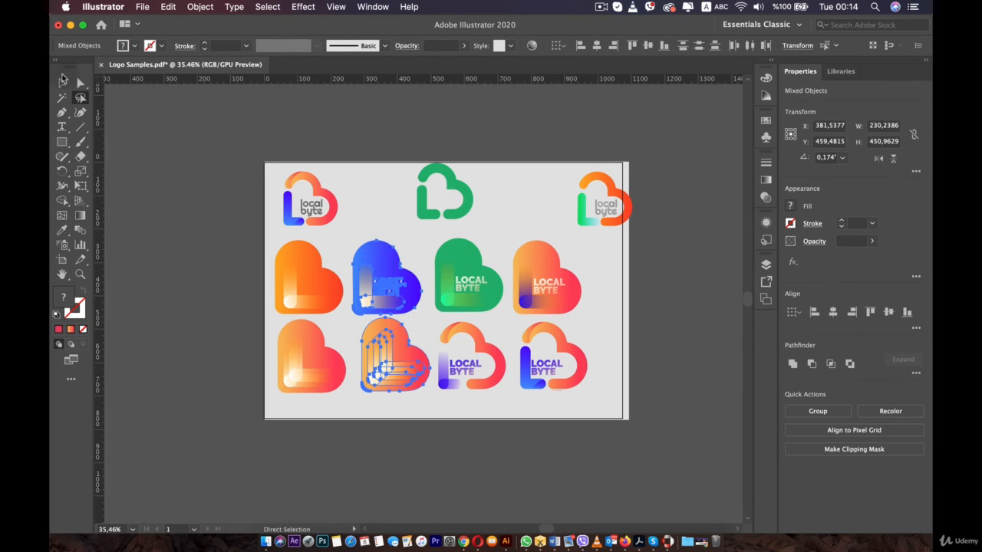
pyautogui.click(63, 80)
pyautogui.moveTo(389, 345); pyautogui.dragTo(386, 281)
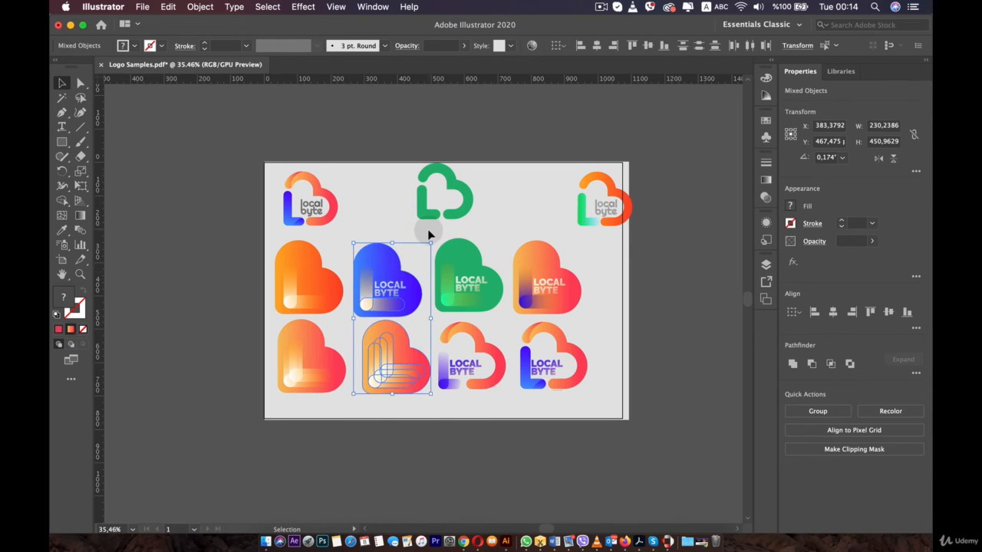
pyautogui.click(427, 235)
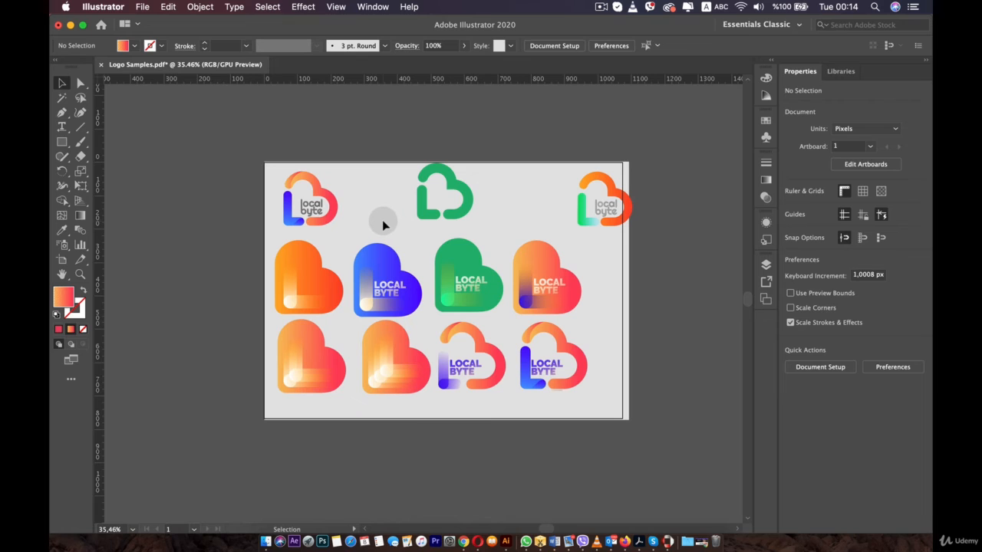
# - Move the top-right logo next to the green outline logo and select both logos together
pyautogui.scroll(3, 537, 215)
pyautogui.click(654, 206)
pyautogui.moveTo(654, 205); pyautogui.dragTo(575, 218)
pyautogui.click(423, 167)
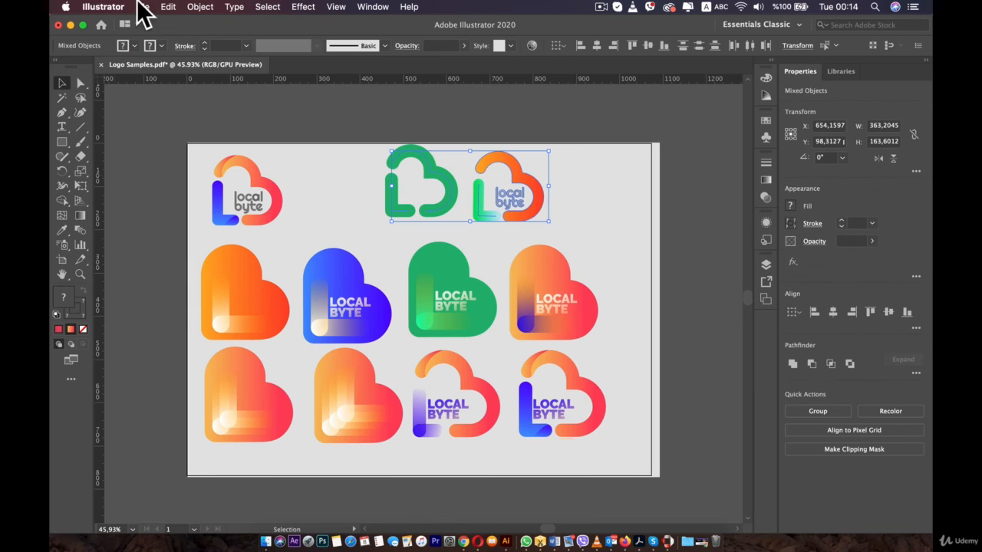
# - Save the current two-logo selection under the name Heart
pyautogui.click(266, 6)
pyautogui.click(306, 161)
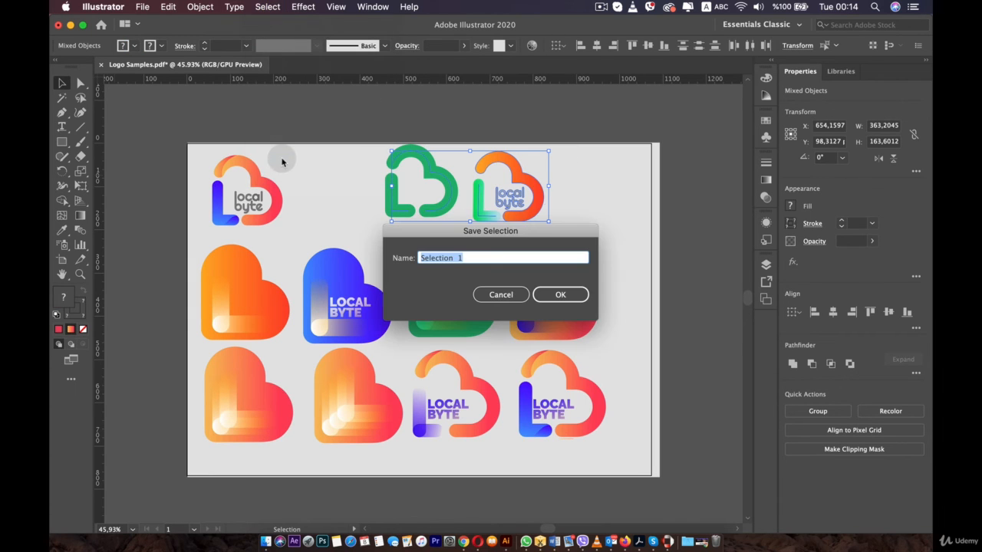
pyautogui.write('H')
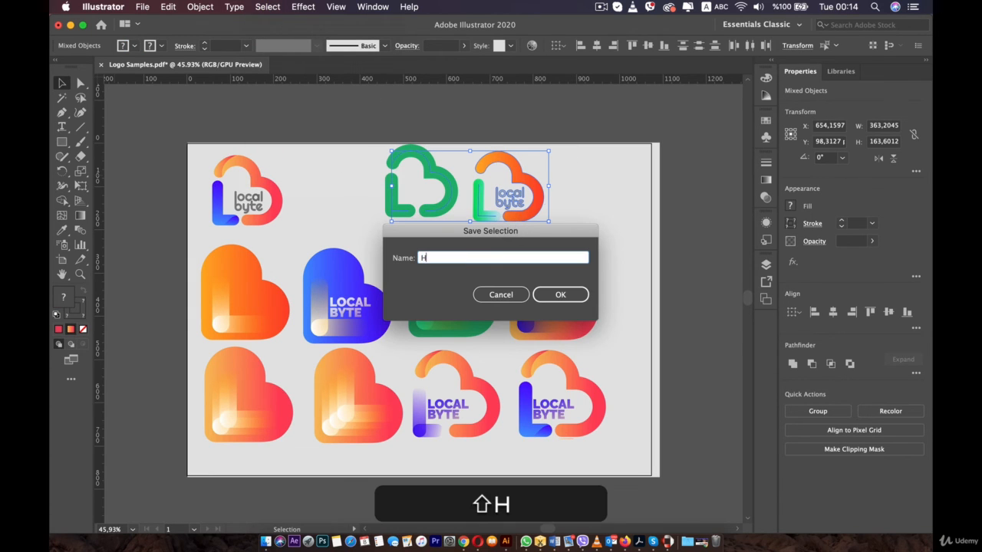
pyautogui.press('Return')
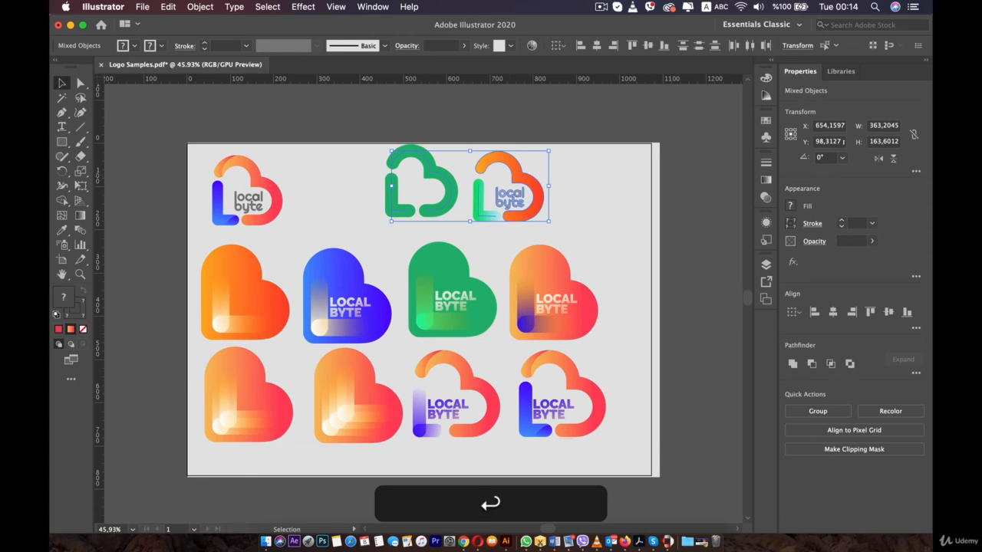
pyautogui.click(410, 254)
pyautogui.click(558, 326)
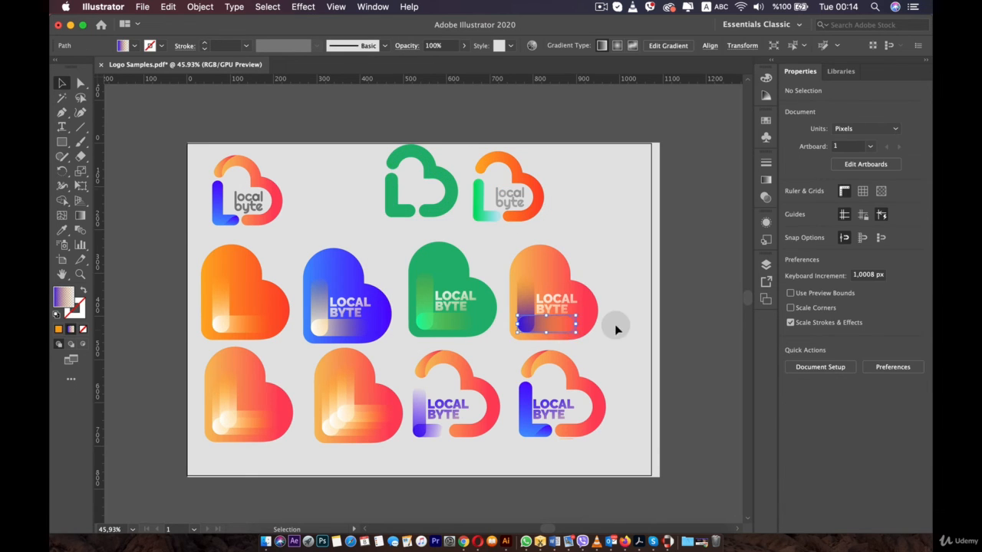
pyautogui.click(610, 291)
pyautogui.press('super+z')
pyautogui.press('super+z')
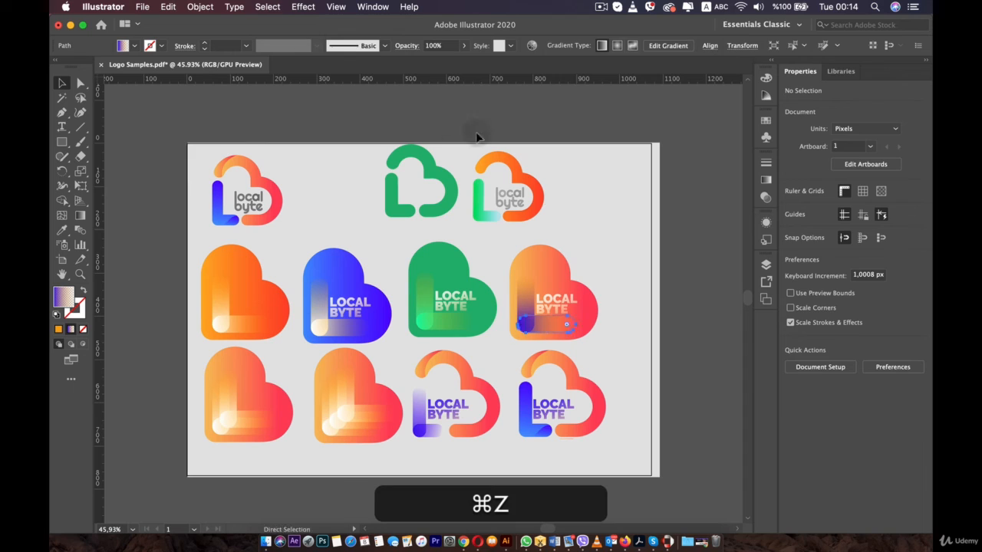
# - Reload the saved Heart selection and move both logos slightly to the left
pyautogui.click(267, 7)
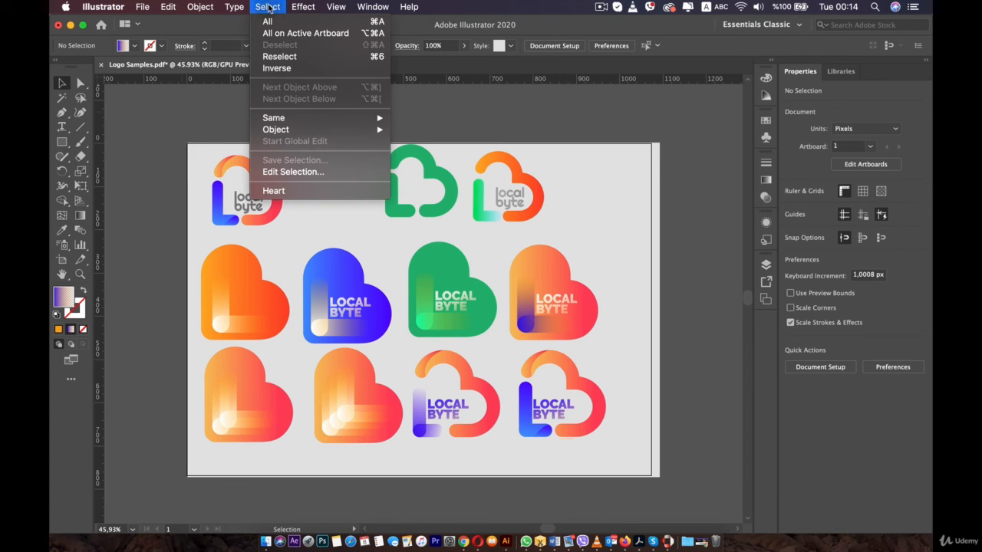
pyautogui.click(281, 198)
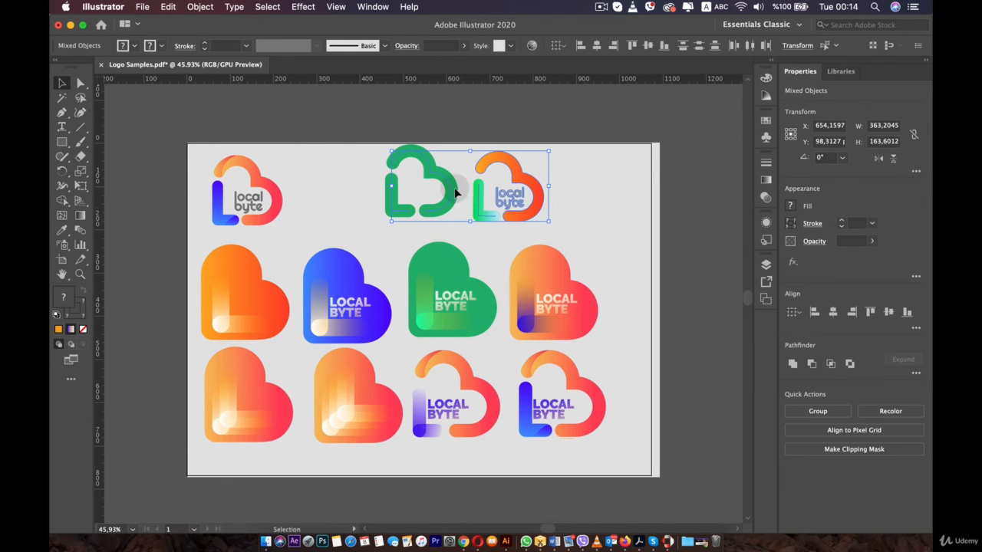
pyautogui.moveTo(453, 192); pyautogui.dragTo(405, 195)
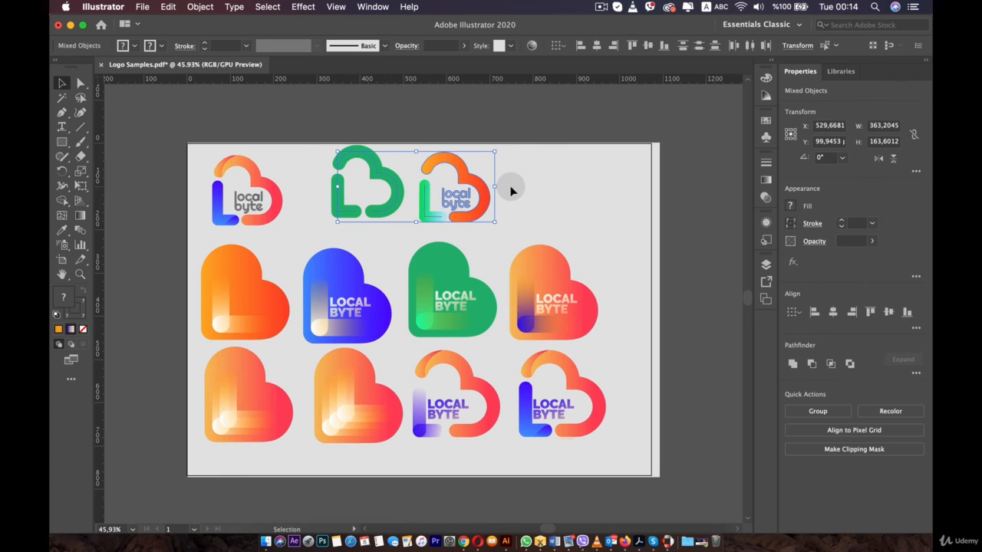
pyautogui.click(511, 190)
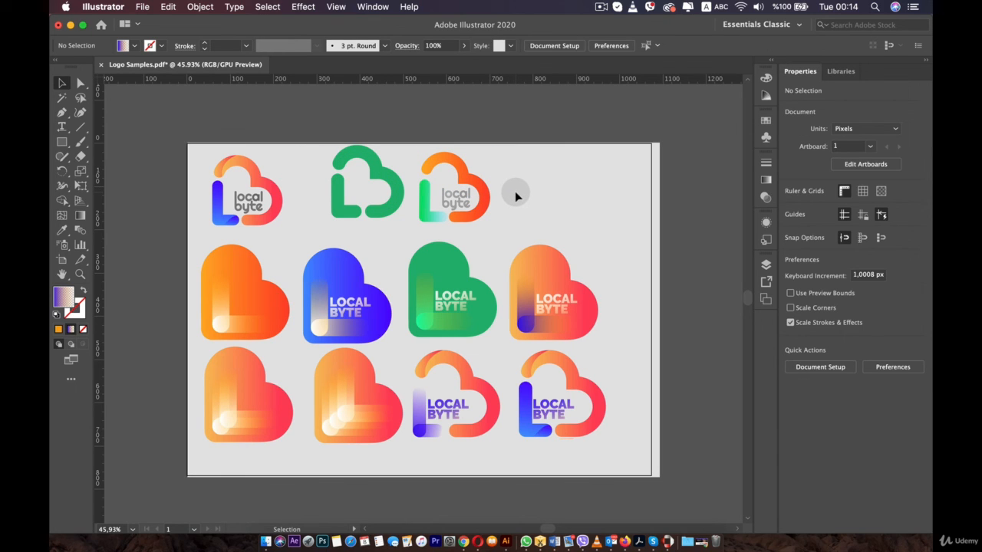
# - Try moving the orange logo off the artboard and dragging the reloaded Heart selection, then undo these moves
pyautogui.moveTo(518, 172); pyautogui.dragTo(633, 458)
pyautogui.click(602, 270)
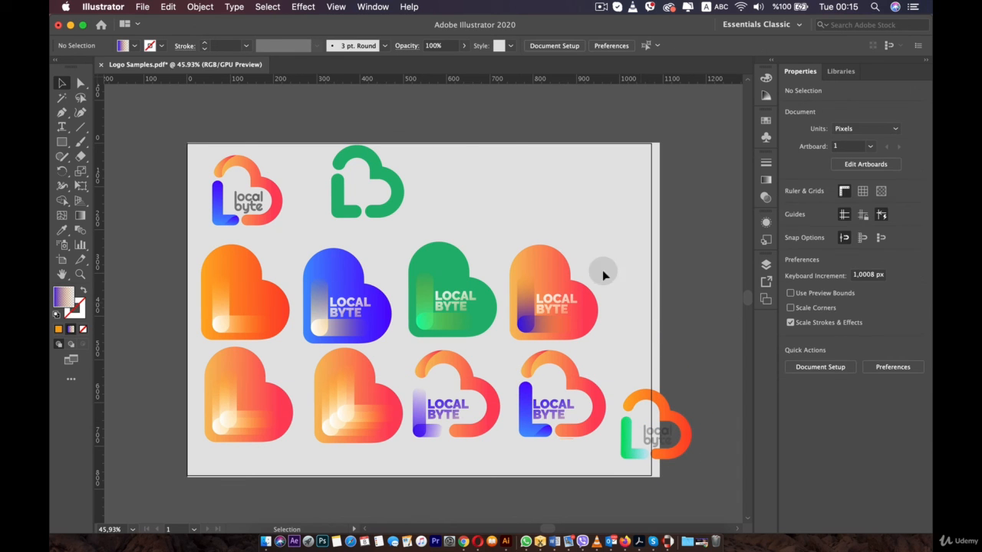
pyautogui.click(303, 6)
pyautogui.moveTo(268, 6)
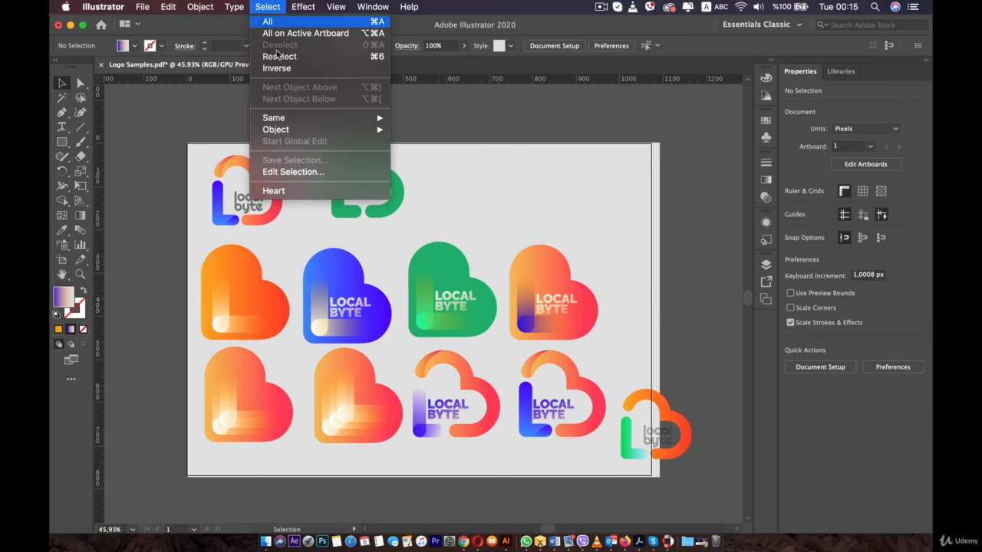
pyautogui.click(304, 191)
pyautogui.moveTo(395, 188); pyautogui.dragTo(283, 163)
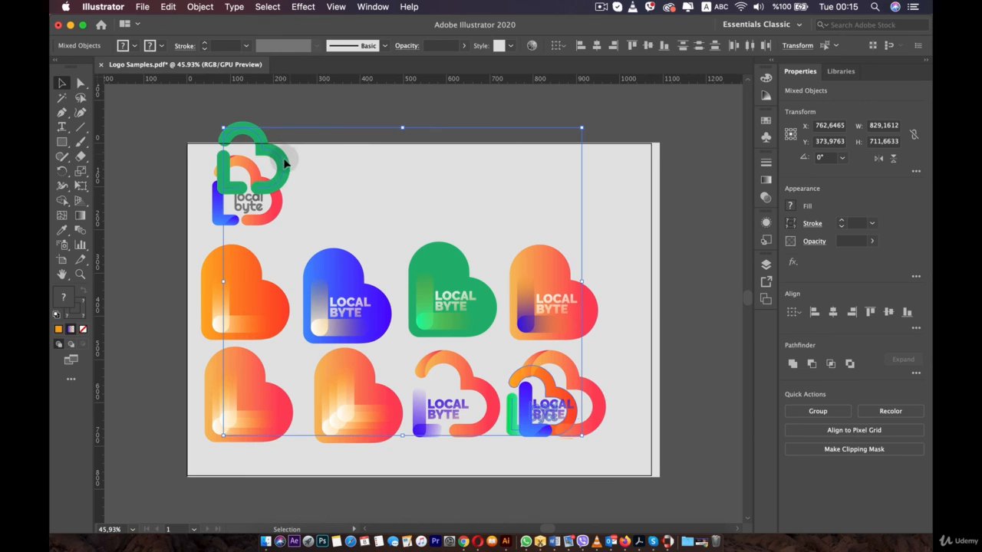
pyautogui.press('super+z')
pyautogui.press('super+z')
pyautogui.press('super+z')
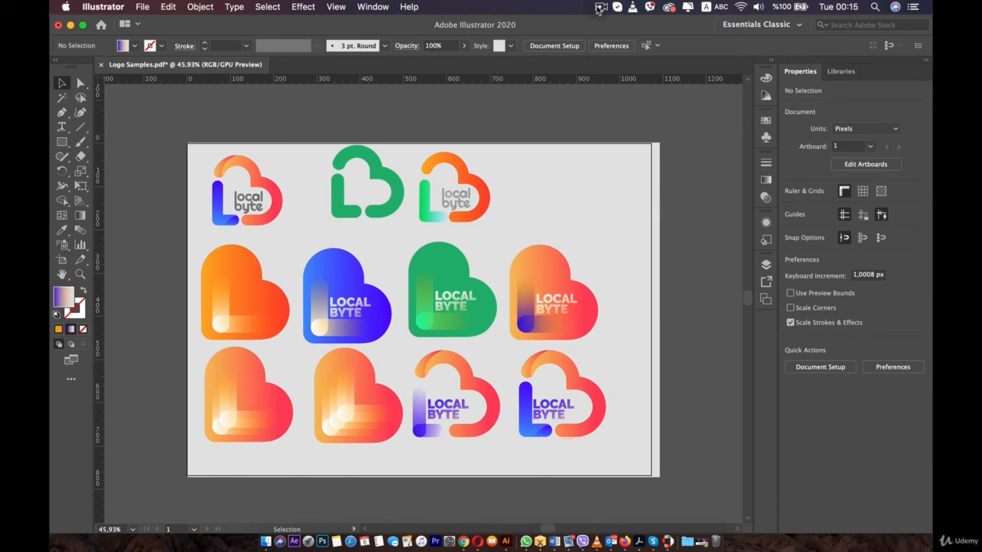
pyautogui.click(601, 7)
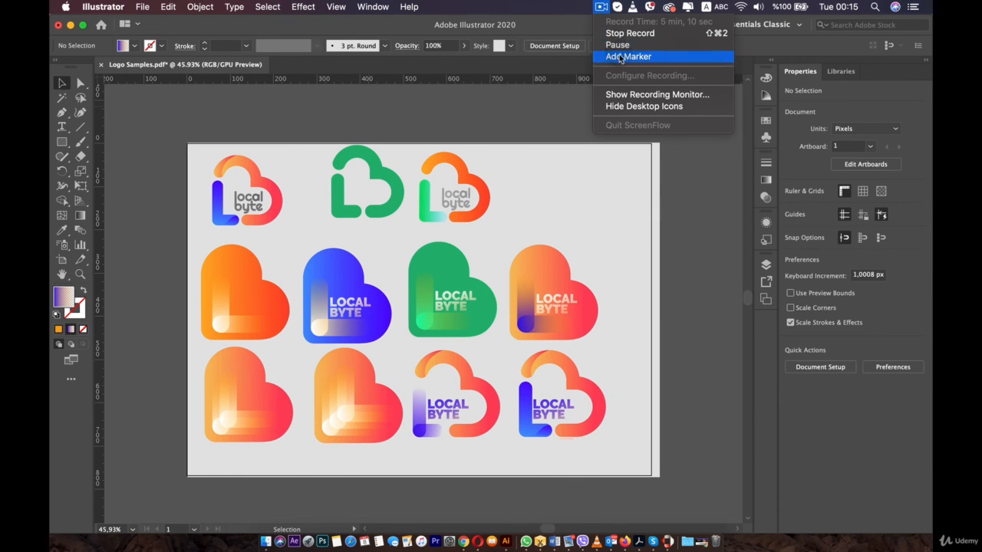
pyautogui.click(609, 45)
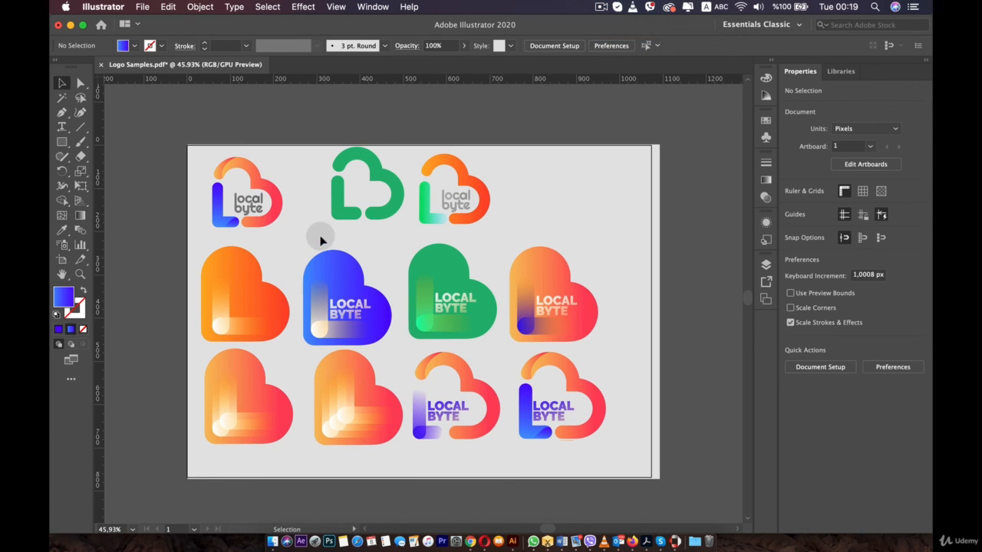
# - Select the orange heart on the left of the middle row
pyautogui.scroll(5, 300, 224)
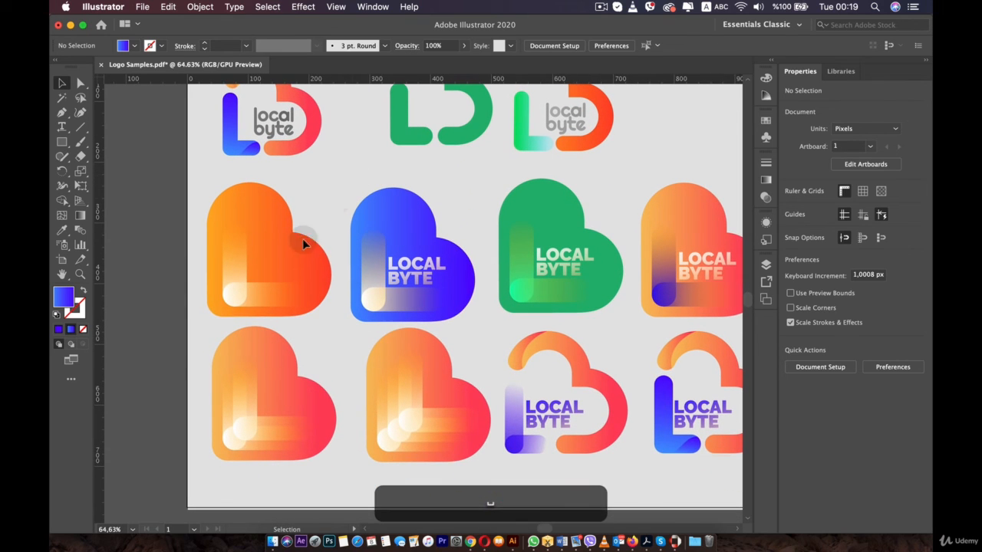
pyautogui.click(301, 246)
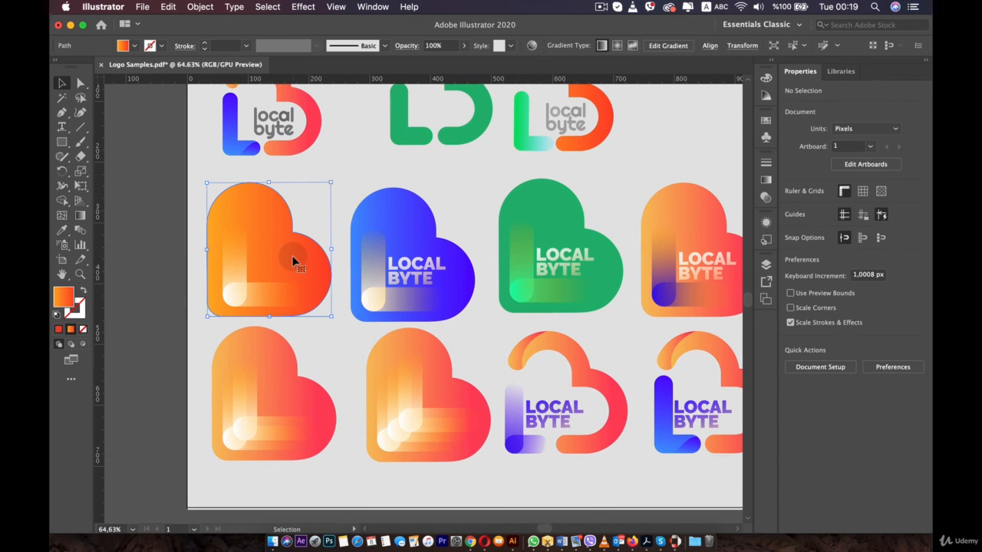
pyautogui.click(189, 183)
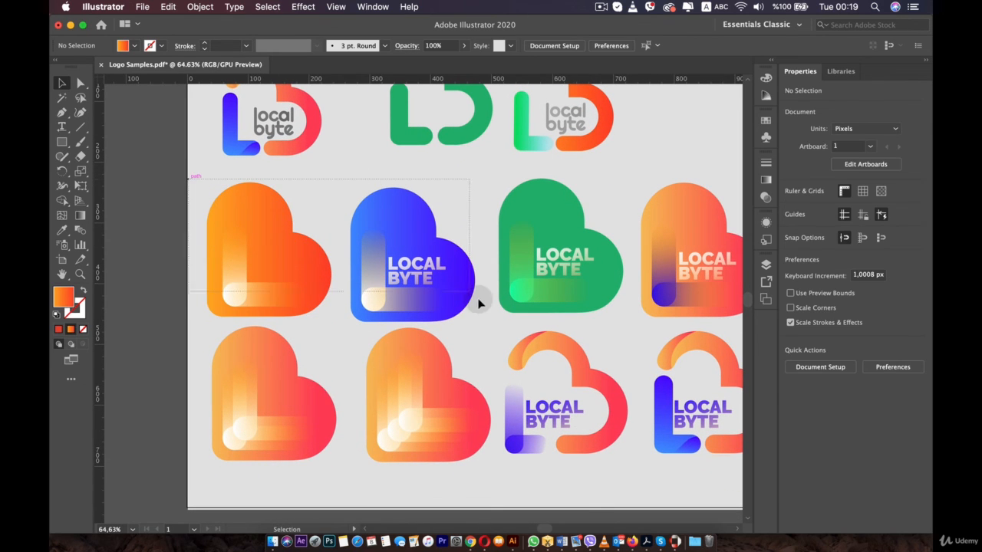